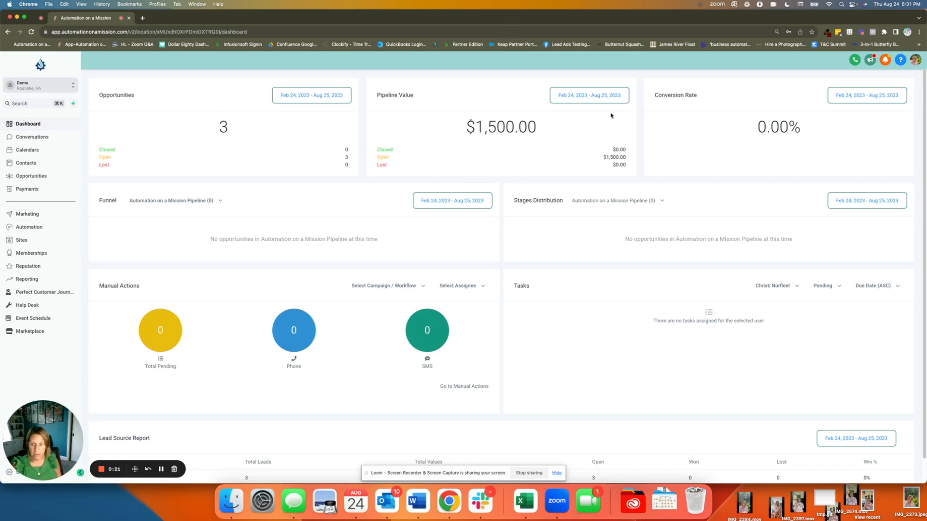
Step: Open the payment products list and copy the product name "Super Awesome Bear Painting NFT"
{"action": "left_click", "coordinate": [19, 189]}
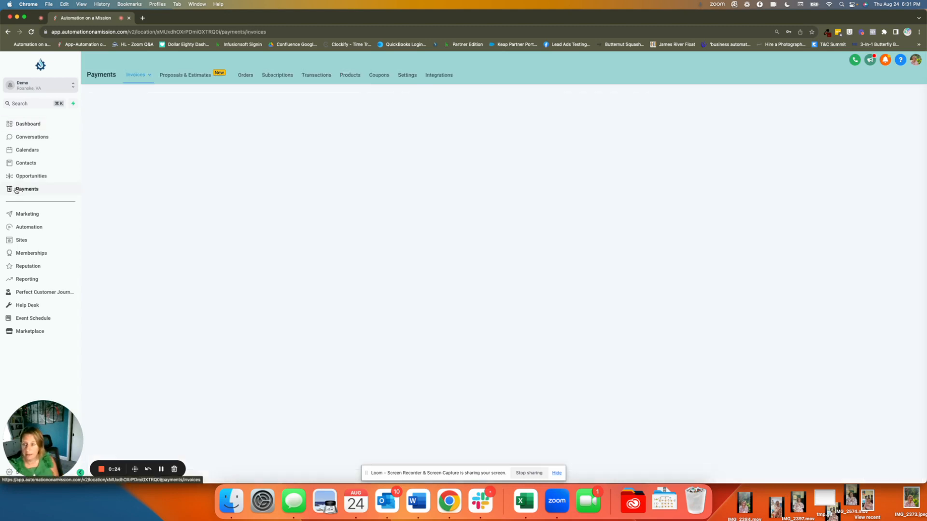
{"action": "left_click", "coordinate": [351, 76]}
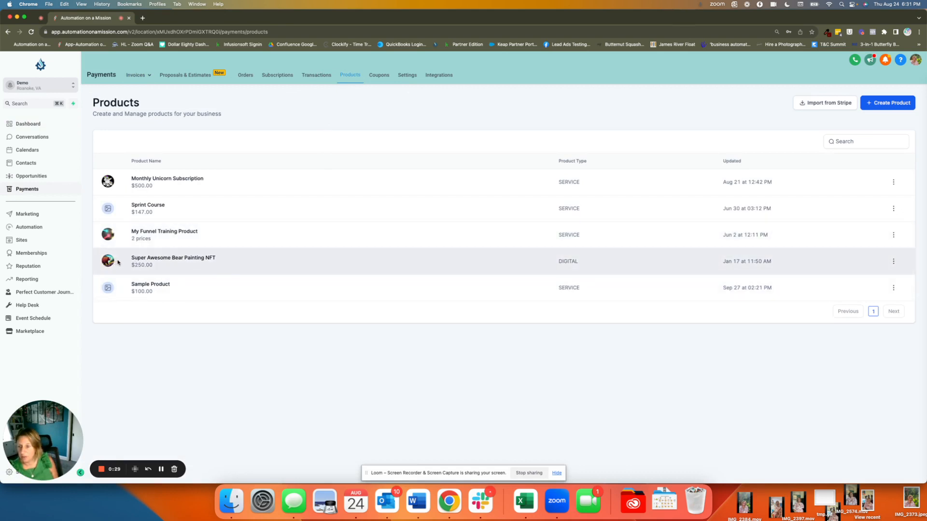
{"action": "left_click_drag", "start_coordinate": [118, 261], "coordinate": [240, 259]}
{"action": "key", "text": "super+c"}
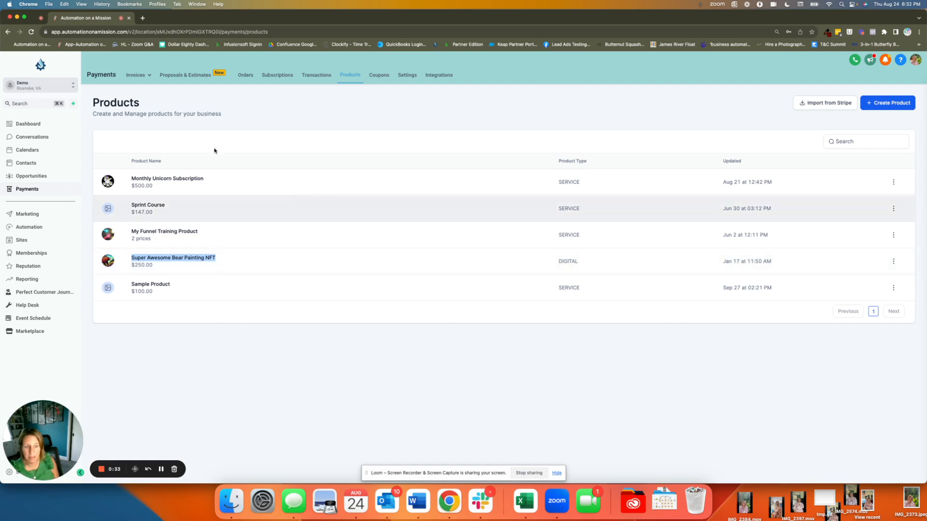
Step: Create a new funnel from blank named "Super Awesome Bear Painting NFT Sales Page"
{"action": "left_click", "coordinate": [23, 241]}
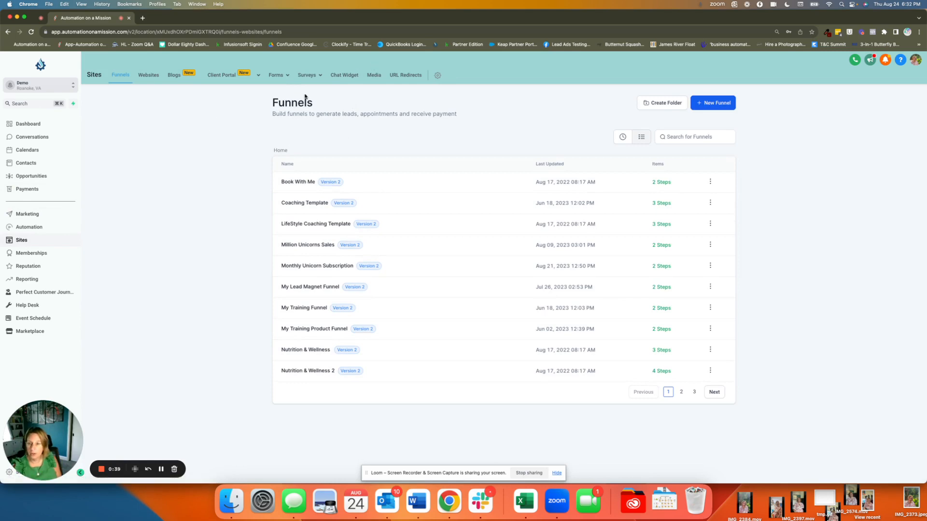
{"action": "left_click", "coordinate": [719, 106]}
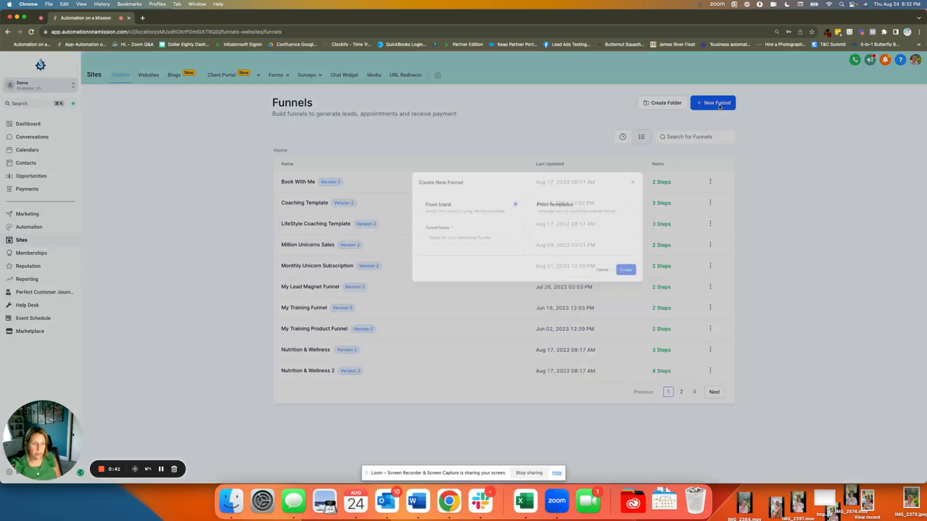
{"action": "left_click", "coordinate": [363, 275]}
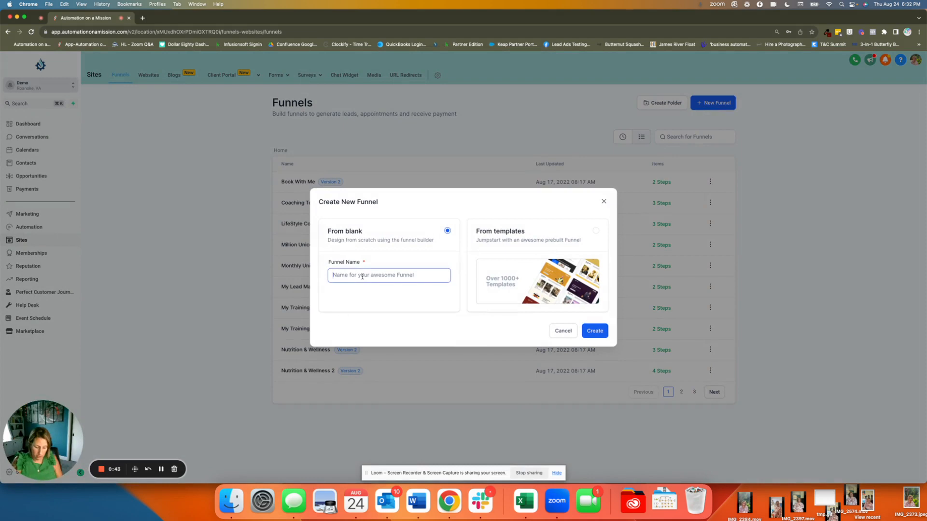
{"action": "type", "text": "Su"}
{"action": "key", "text": "BackSpace"}
{"action": "key", "text": "BackSpace"}
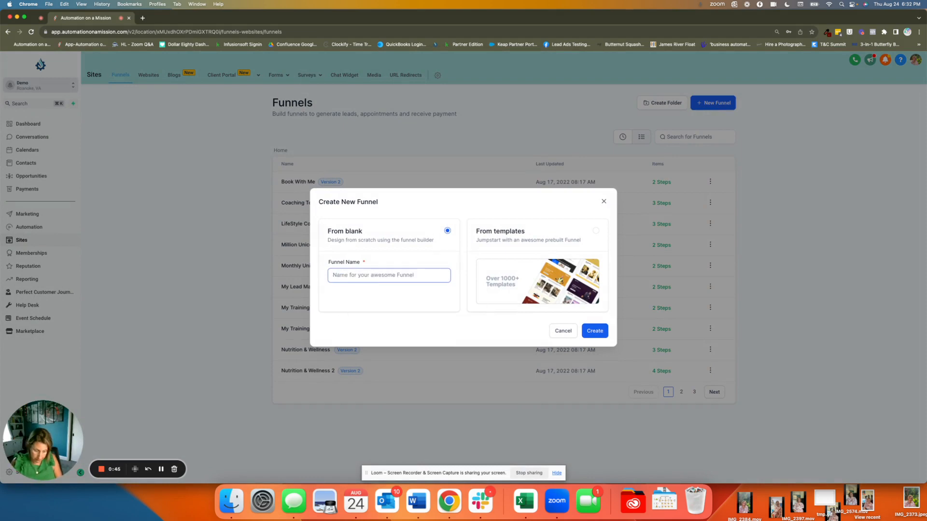
{"action": "key", "text": "super+v"}
{"action": "type", "text": "Sales Page"}
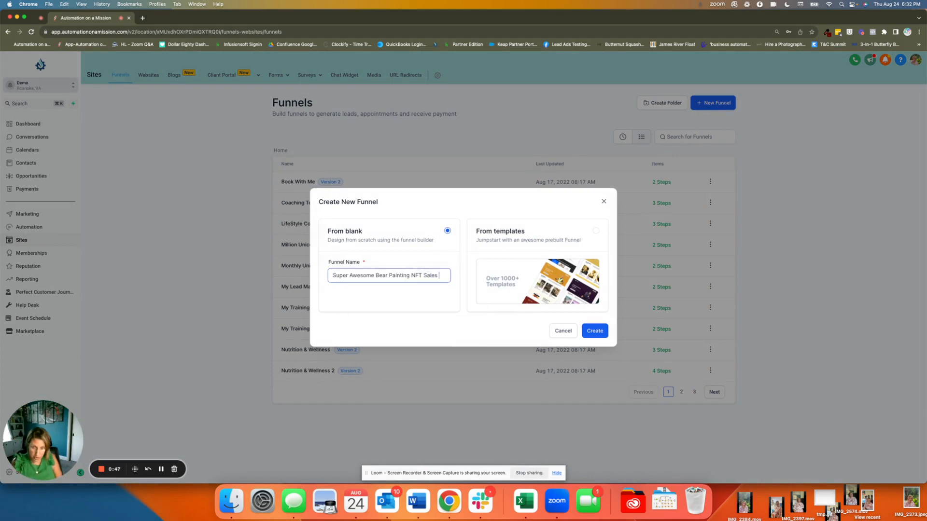
{"action": "left_click", "coordinate": [596, 333]}
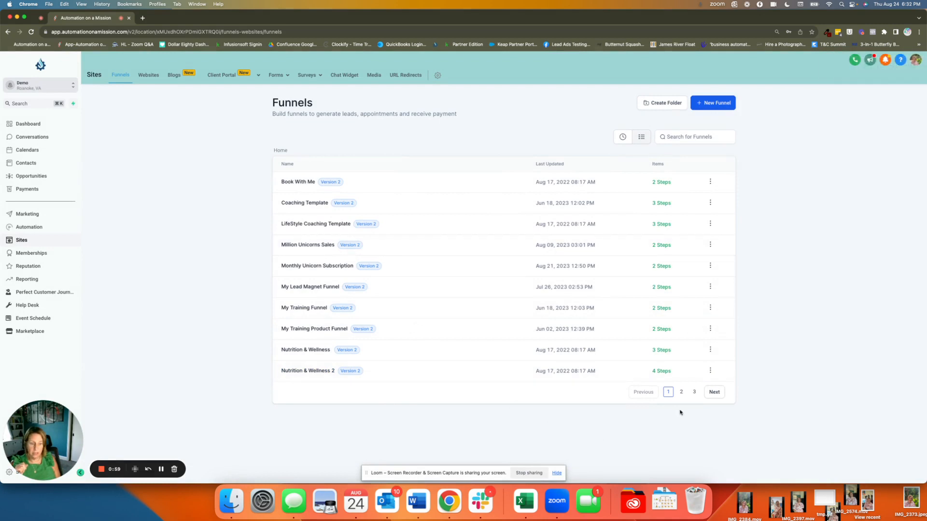
Step: Open the Super Awesome Bear Painting NFT Sales Page funnel and add a step named "Bear Painting Purchase" with the path "bears"
{"action": "left_click", "coordinate": [682, 392]}
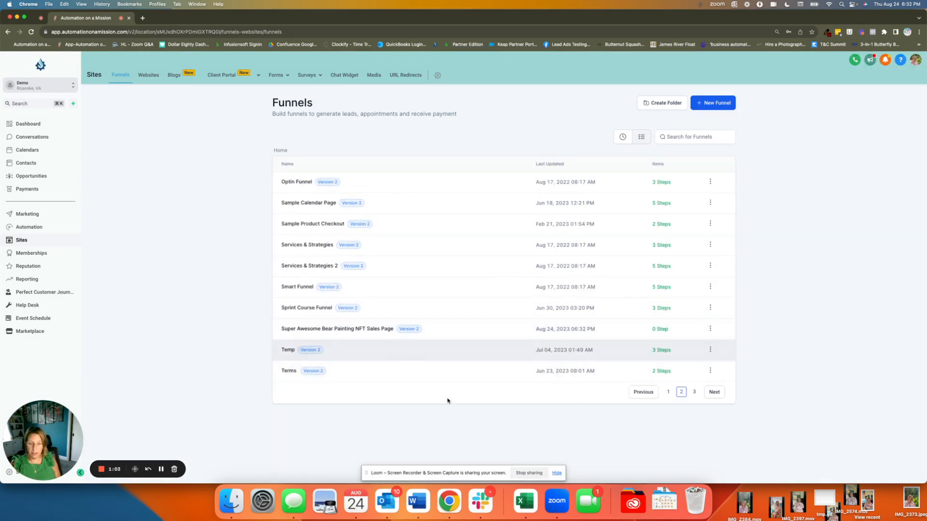
{"action": "left_click", "coordinate": [328, 331]}
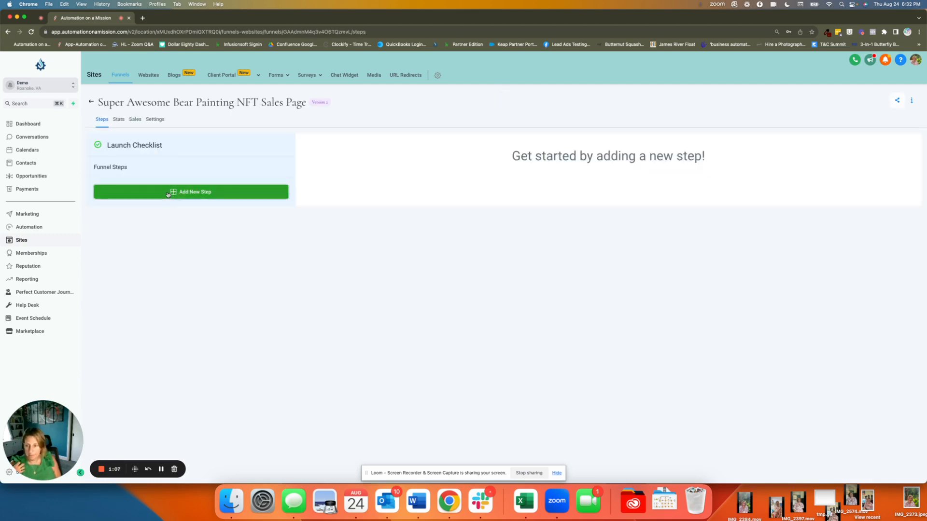
{"action": "left_click", "coordinate": [168, 194]}
{"action": "left_click", "coordinate": [414, 109]}
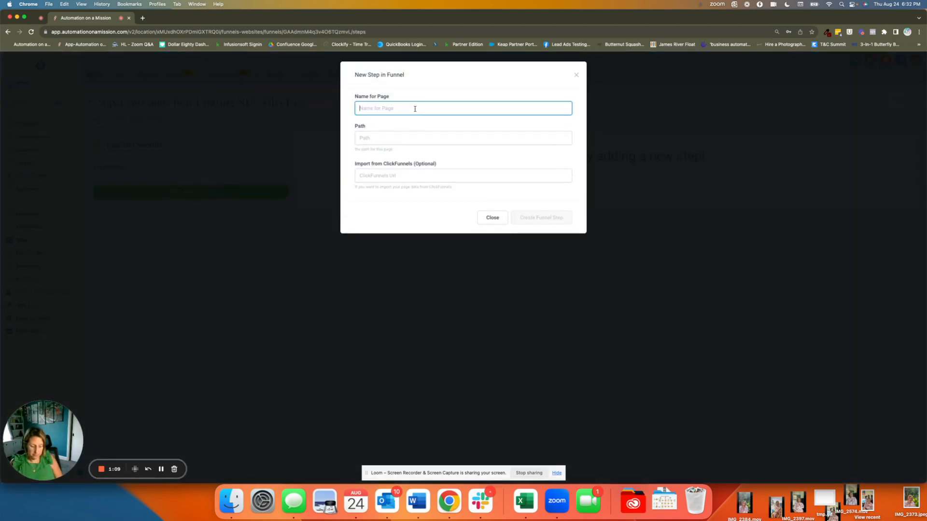
{"action": "type", "text": "Be"}
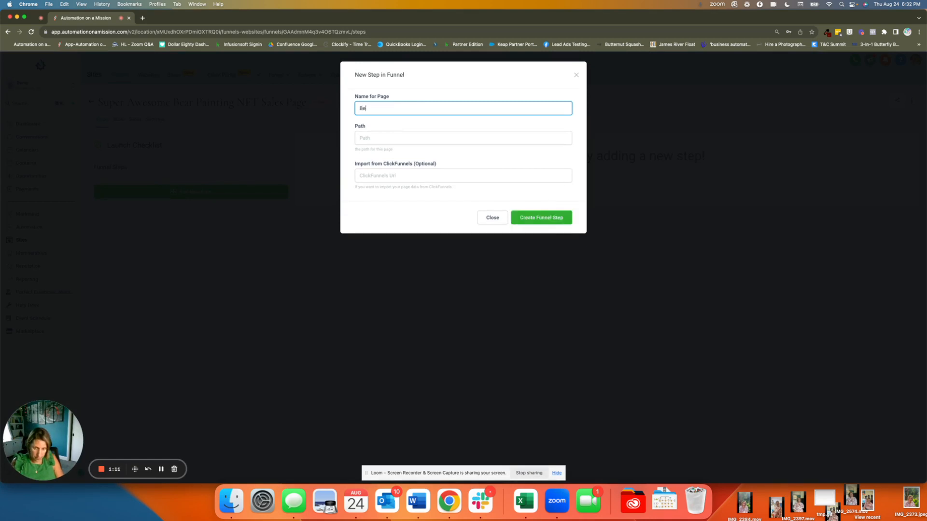
{"action": "type", "text": "ar Paintin"}
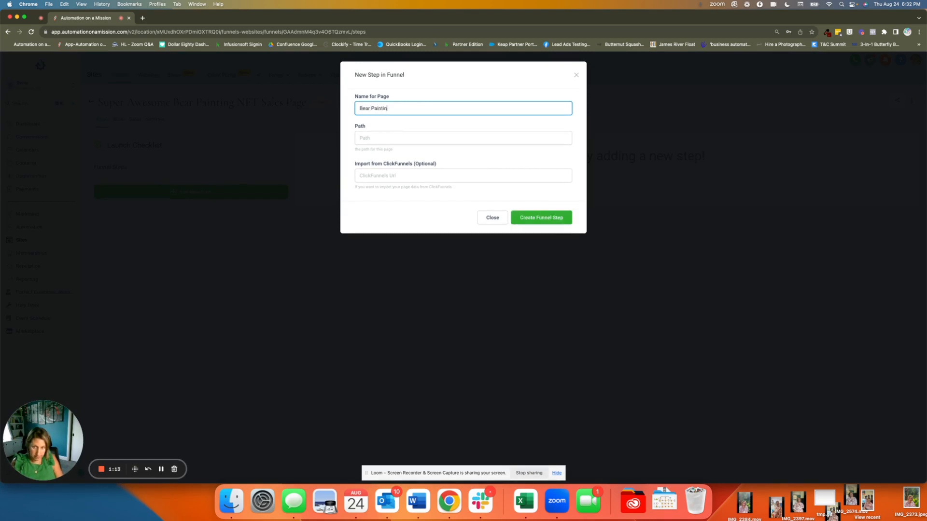
{"action": "type", "text": "g"}
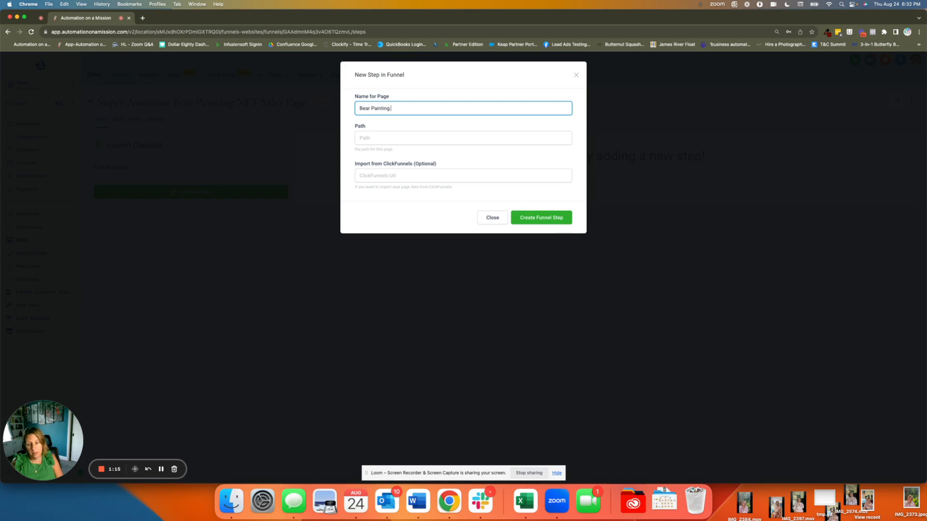
{"action": "type", "text": " Purchase"}
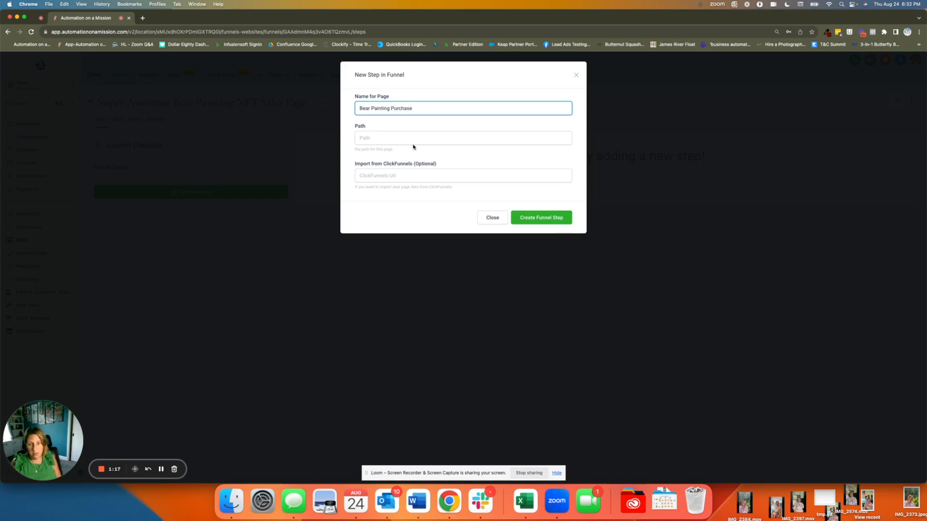
{"action": "left_click", "coordinate": [413, 140]}
{"action": "type", "text": "bears"}
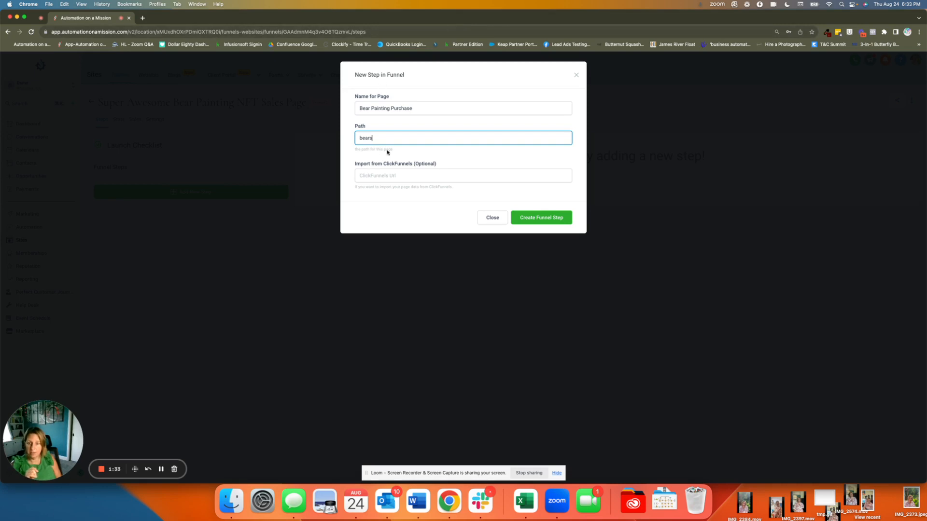
{"action": "left_click", "coordinate": [554, 221]}
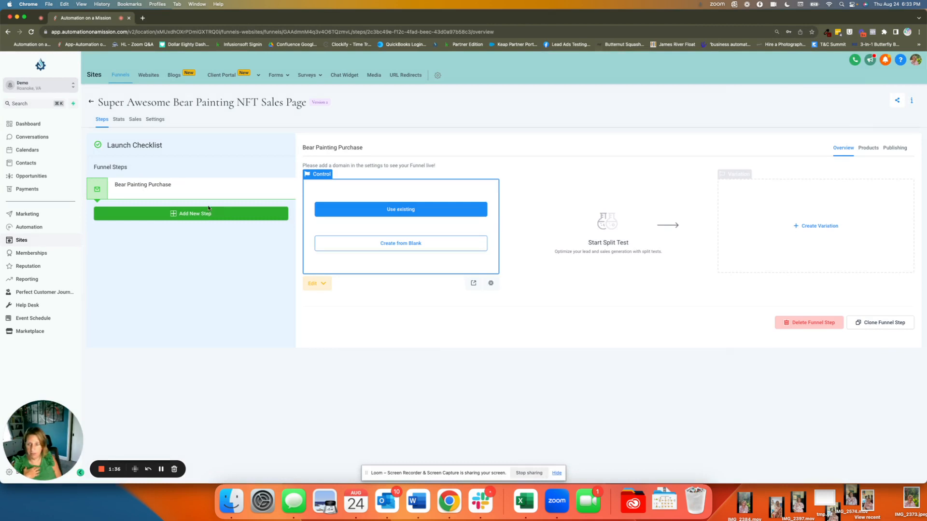
Step: Add a second funnel step named "bear painting thank you" with the path "bear-ty"
{"action": "left_click", "coordinate": [184, 213]}
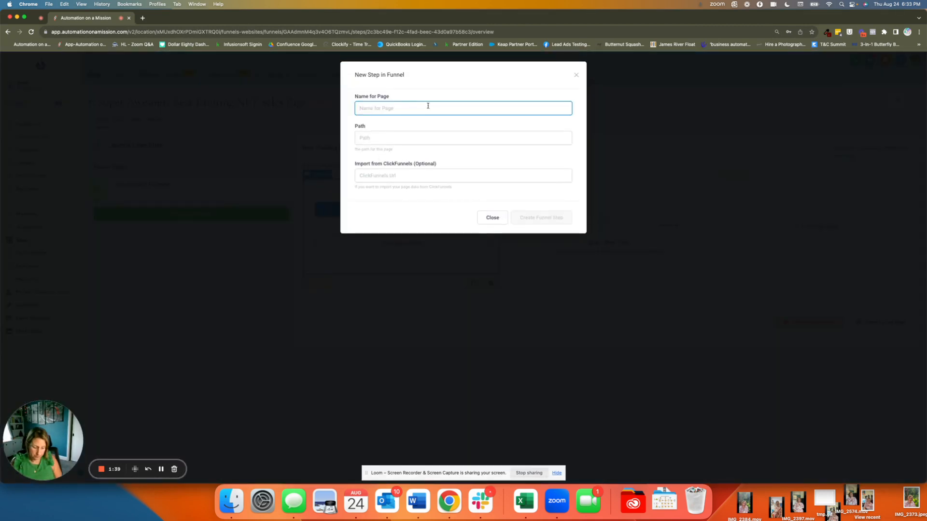
{"action": "type", "text": "bear pain"}
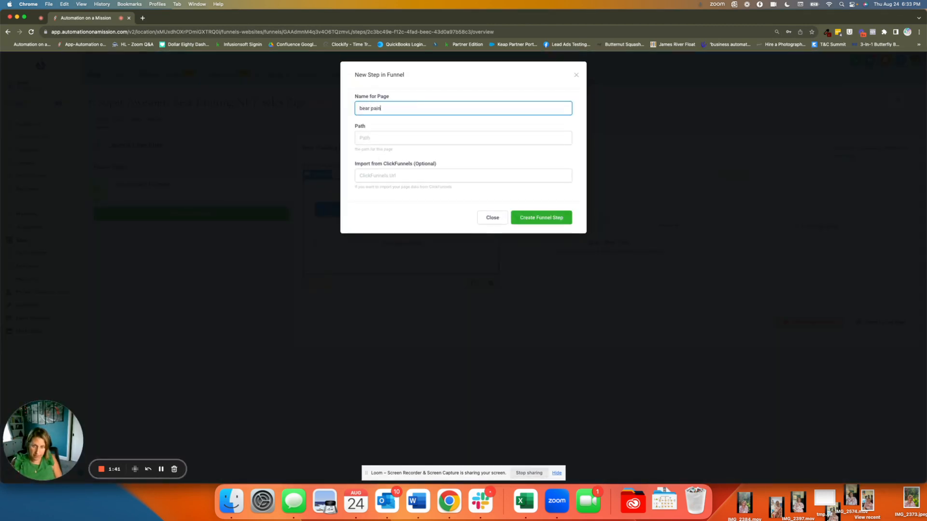
{"action": "type", "text": "ting thank you"}
{"action": "key", "text": "Tab"}
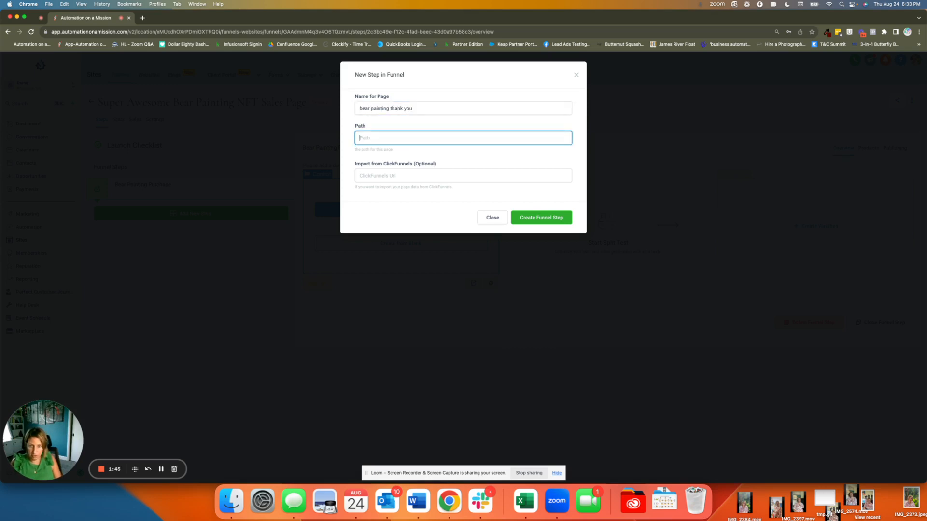
{"action": "type", "text": "bear-ty"}
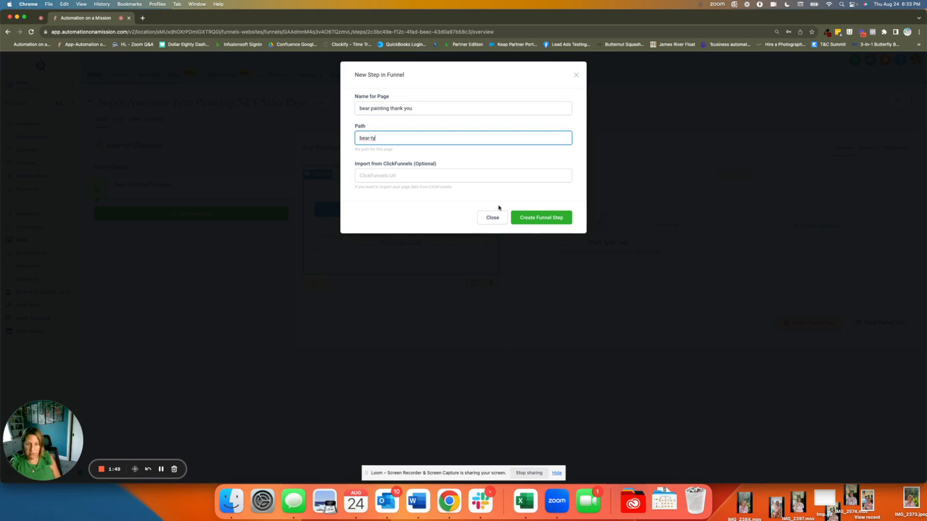
{"action": "left_click", "coordinate": [531, 223]}
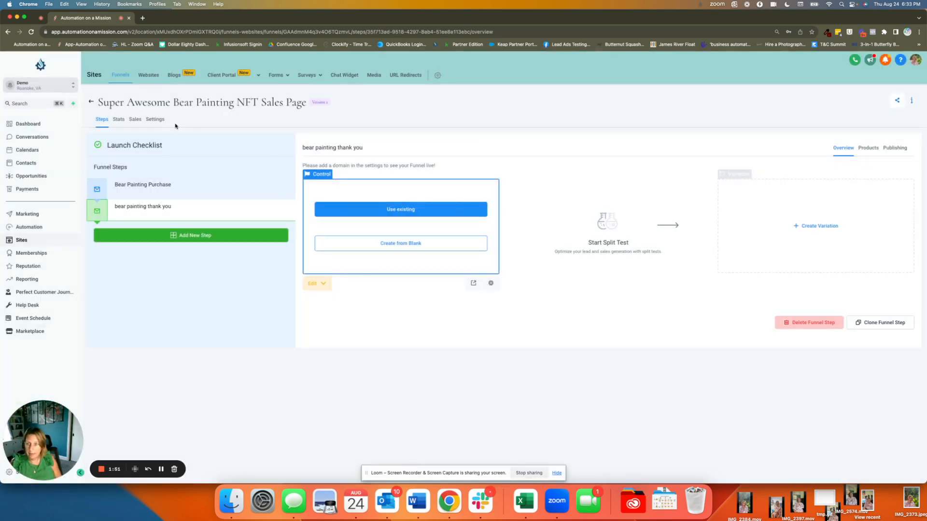
Step: Set the funnel's domain to samplevid.confluencebusinesssolutions.com and save the funnel settings
{"action": "left_click", "coordinate": [153, 119]}
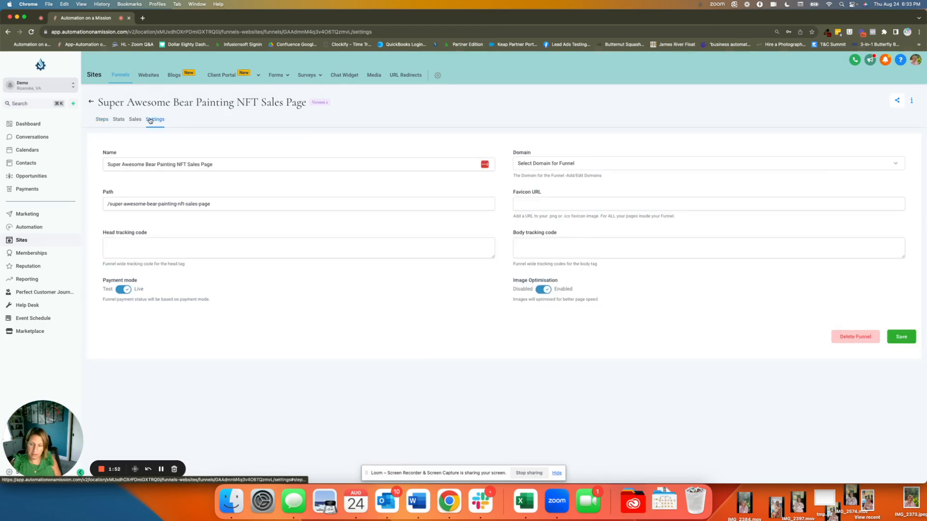
{"action": "left_click", "coordinate": [629, 164]}
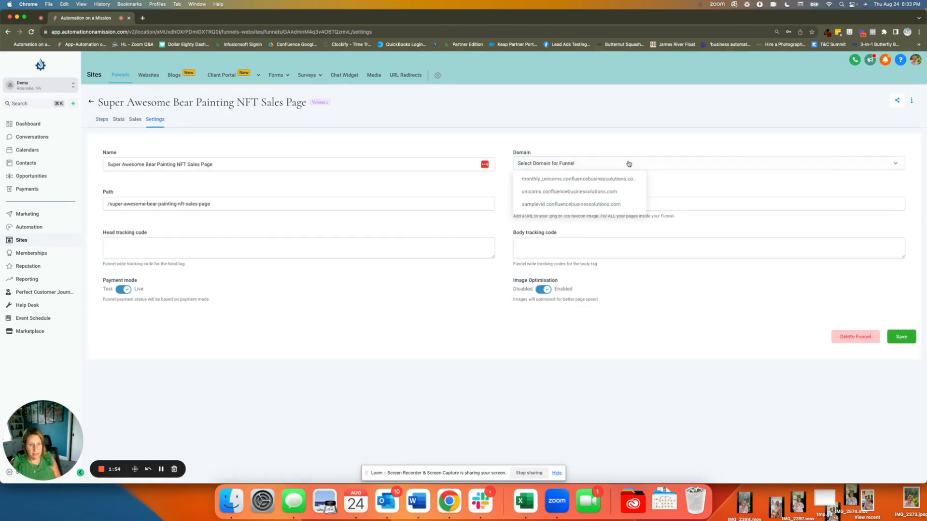
{"action": "left_click", "coordinate": [533, 206]}
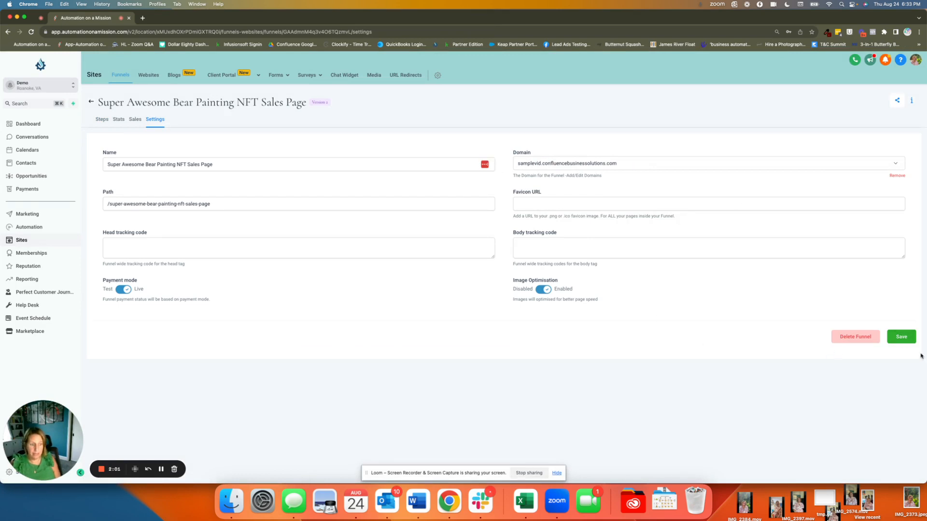
{"action": "left_click", "coordinate": [899, 336]}
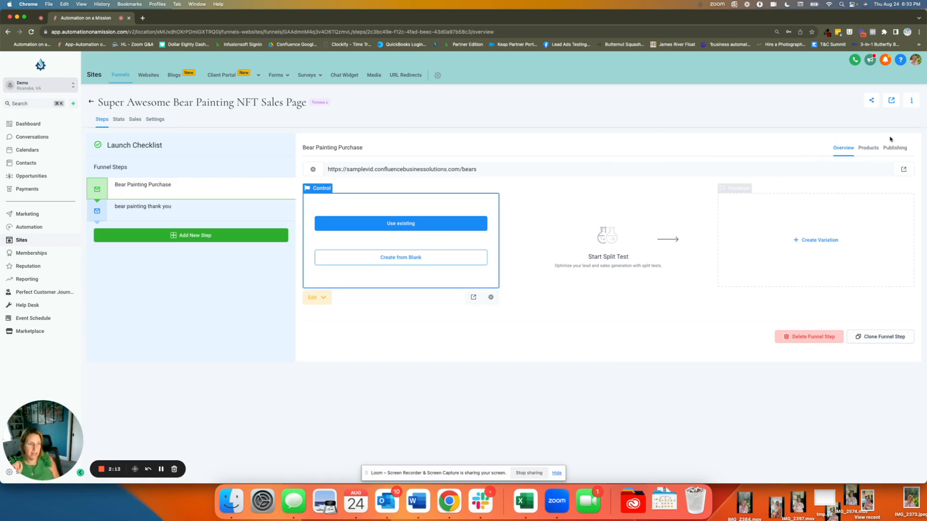
Step: Add the product Super Awesome Bear Painting NFT with the "4 month payment plan" price to the Bear Painting Purchase step
{"action": "left_click", "coordinate": [868, 150]}
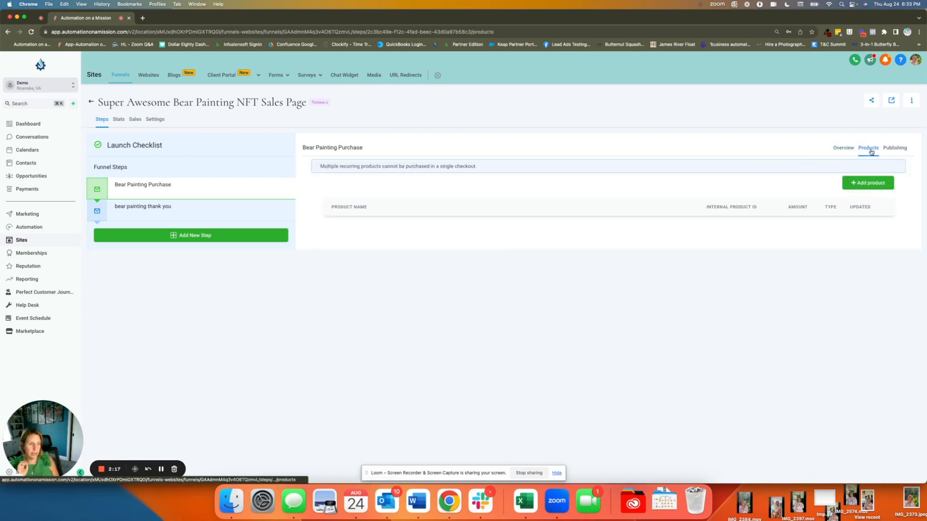
{"action": "left_click", "coordinate": [870, 182]}
{"action": "left_click", "coordinate": [331, 208]}
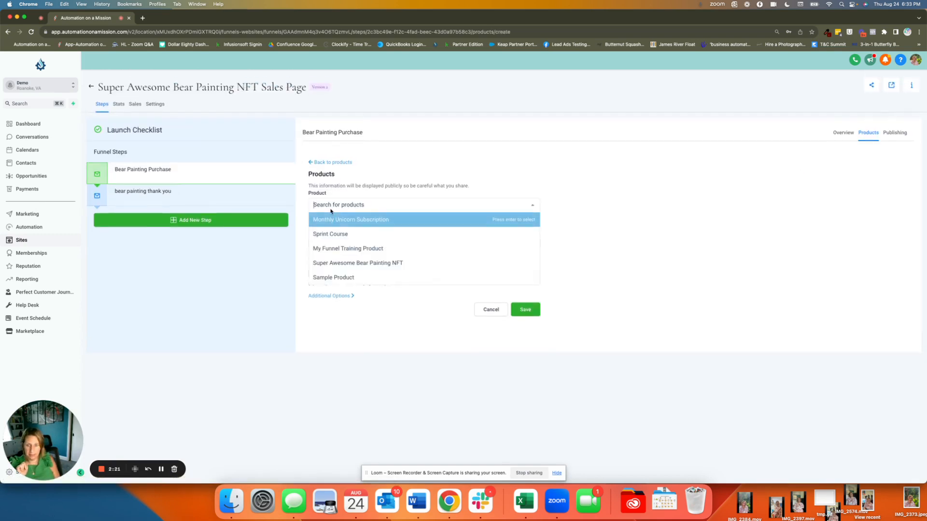
{"action": "left_click", "coordinate": [338, 263]}
{"action": "left_click", "coordinate": [347, 248]}
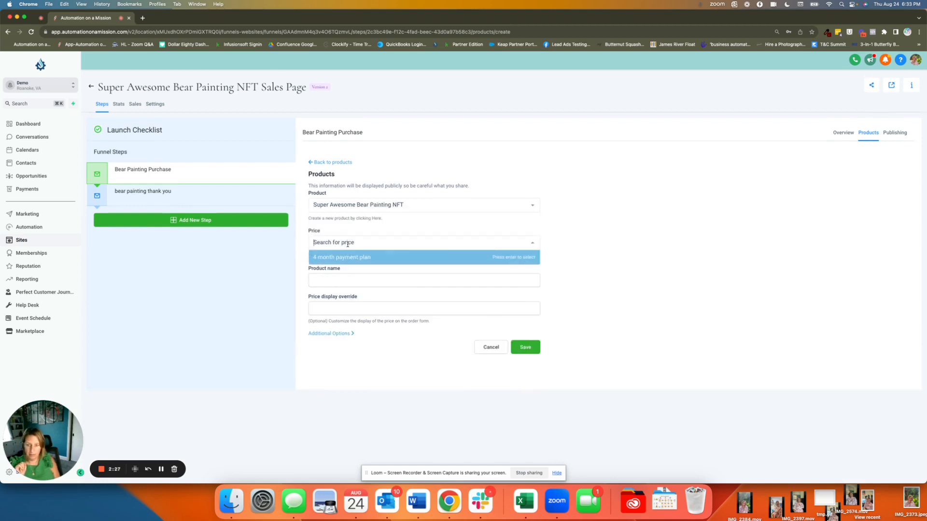
{"action": "left_click", "coordinate": [343, 257]}
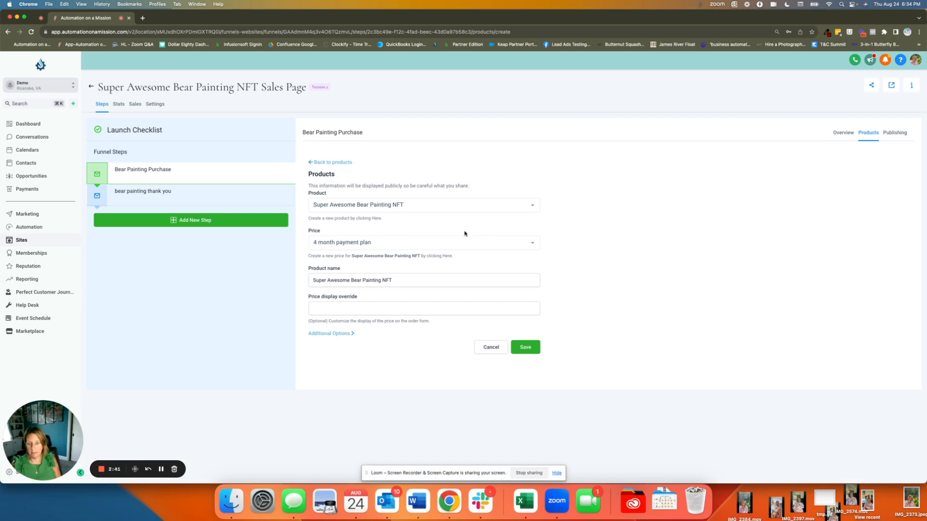
{"action": "left_click", "coordinate": [523, 349]}
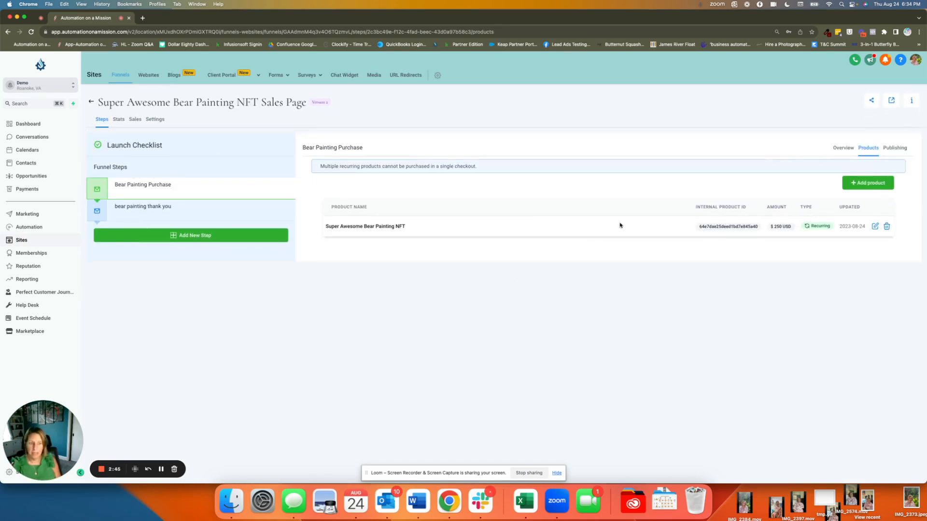
Step: Create the Bear Painting Purchase step's control page from blank and select its empty section in the page builder
{"action": "left_click", "coordinate": [839, 151]}
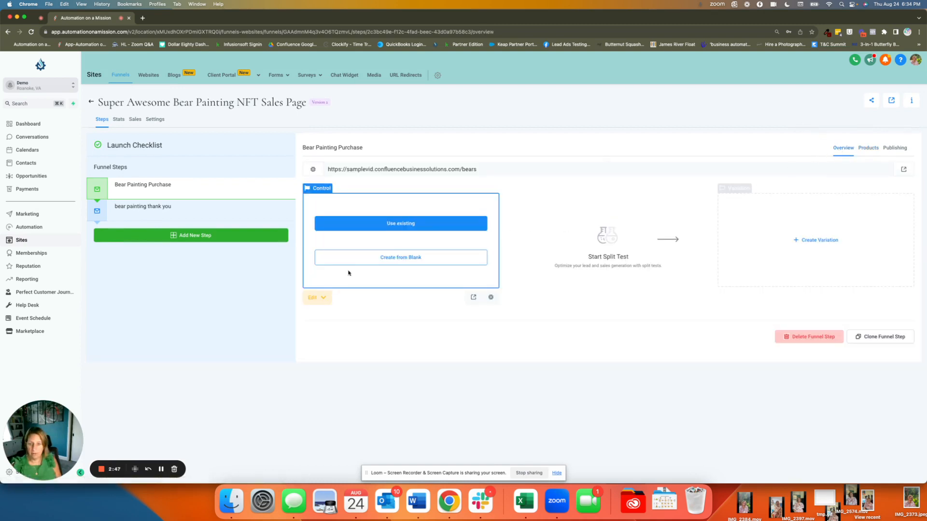
{"action": "left_click", "coordinate": [414, 258]}
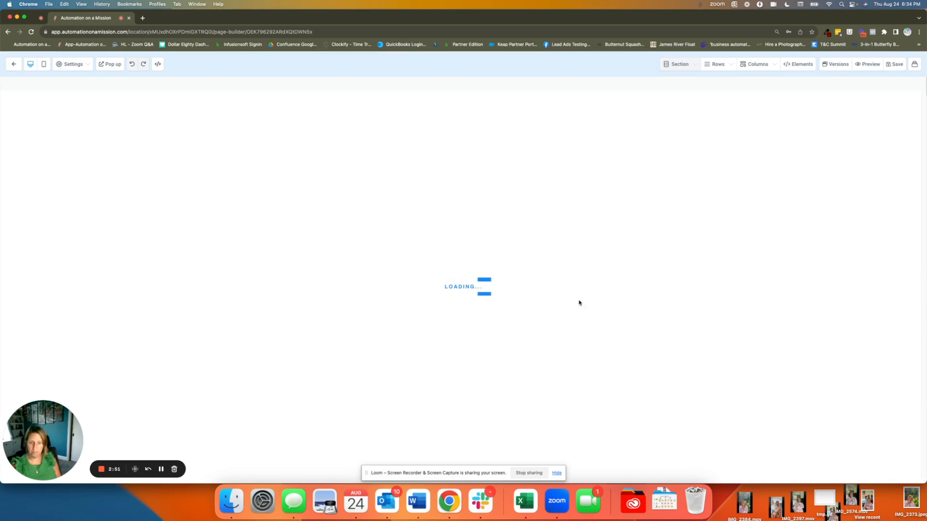
{"action": "left_click", "coordinate": [774, 105]}
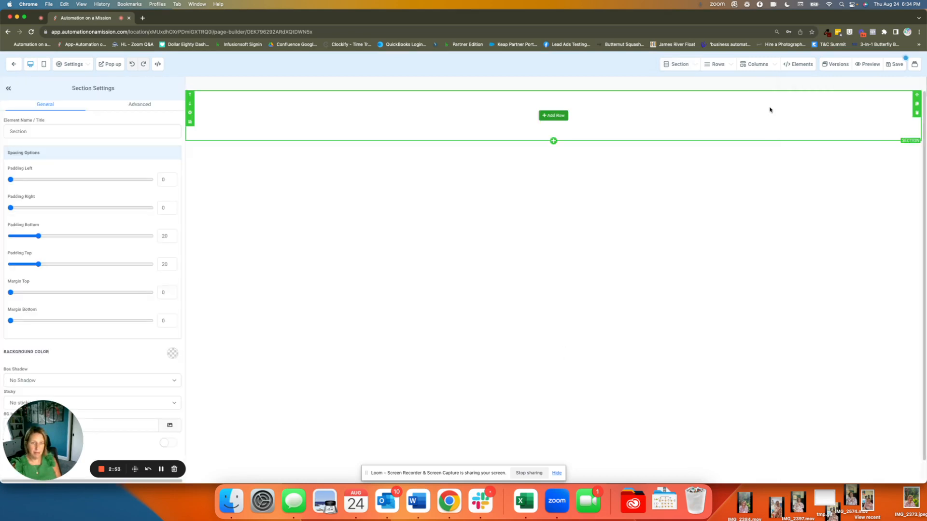
Step: Add a one-column row to the empty section and place an image element in its column
{"action": "left_click", "coordinate": [555, 116]}
{"action": "left_click", "coordinate": [837, 116]}
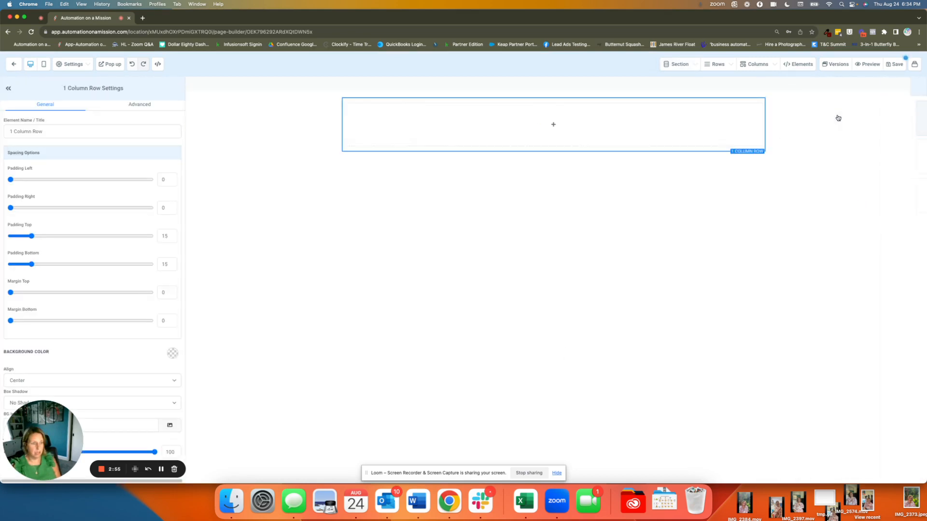
{"action": "left_click", "coordinate": [553, 125]}
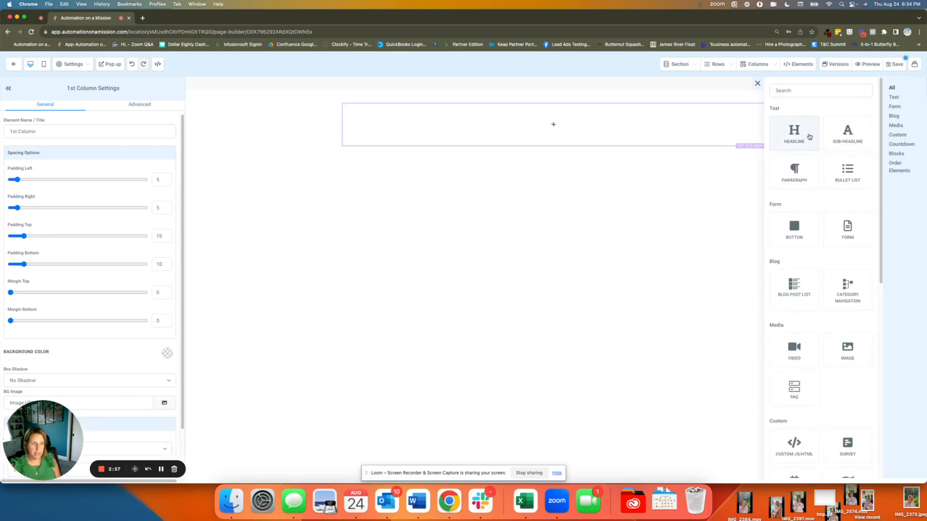
{"action": "left_click", "coordinate": [848, 350]}
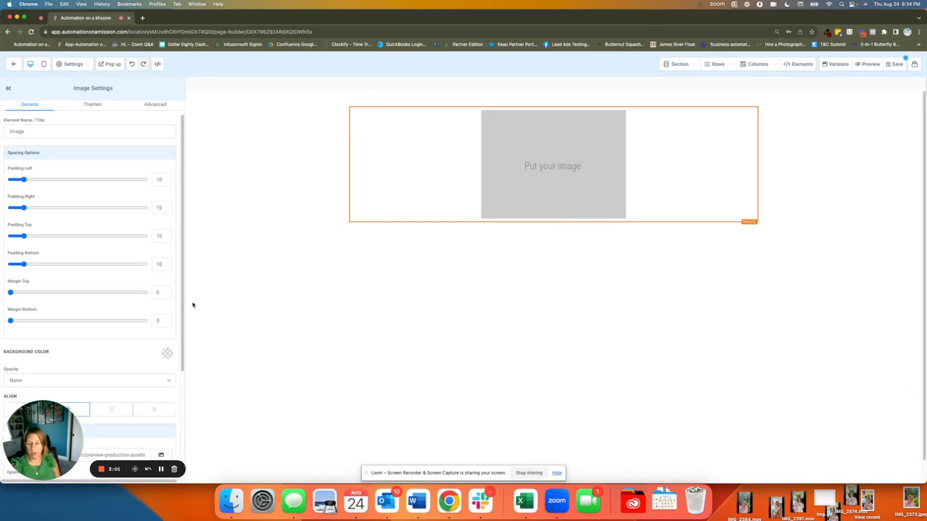
Step: Set the image element's picture to "Your Logo (2).png" from the media library
{"action": "scroll", "coordinate": [174, 386], "scroll_direction": "down", "scroll_amount": 5}
{"action": "left_click", "coordinate": [159, 312]}
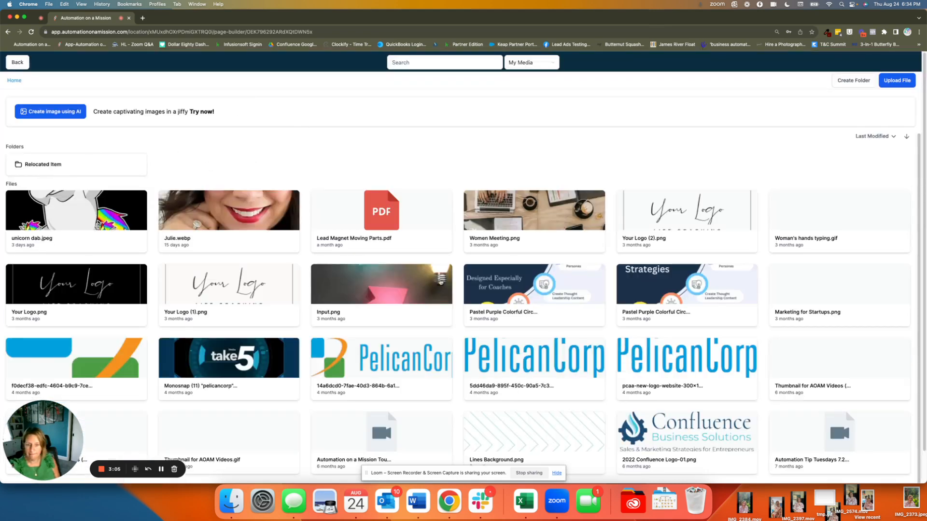
{"action": "left_click", "coordinate": [734, 207]}
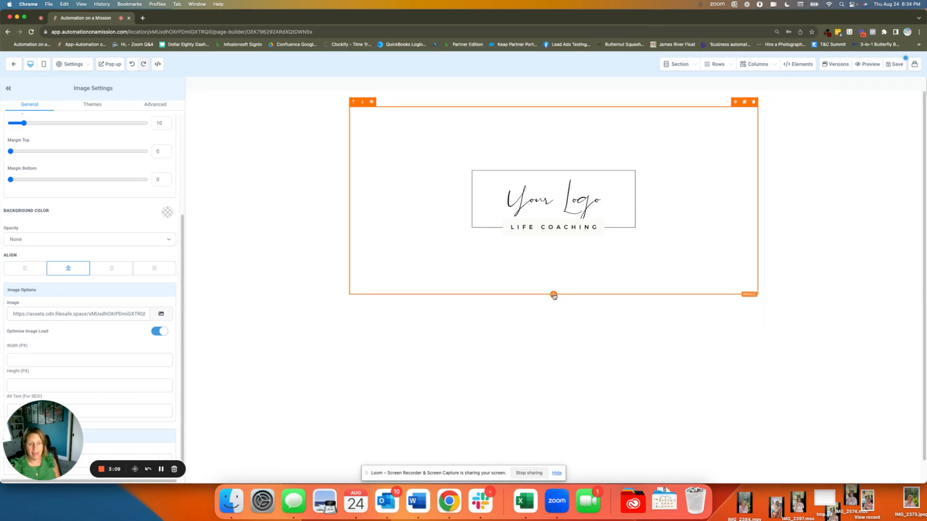
Step: Add a 2 Step Order element directly below the logo image and review its form fields
{"action": "left_click", "coordinate": [554, 295]}
{"action": "scroll", "coordinate": [818, 206], "scroll_direction": "down", "scroll_amount": 8}
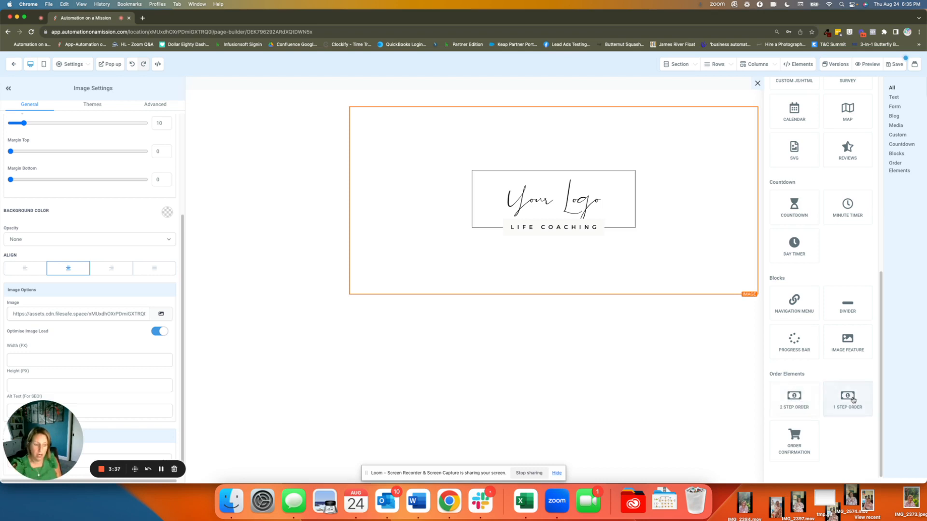
{"action": "left_click", "coordinate": [794, 401]}
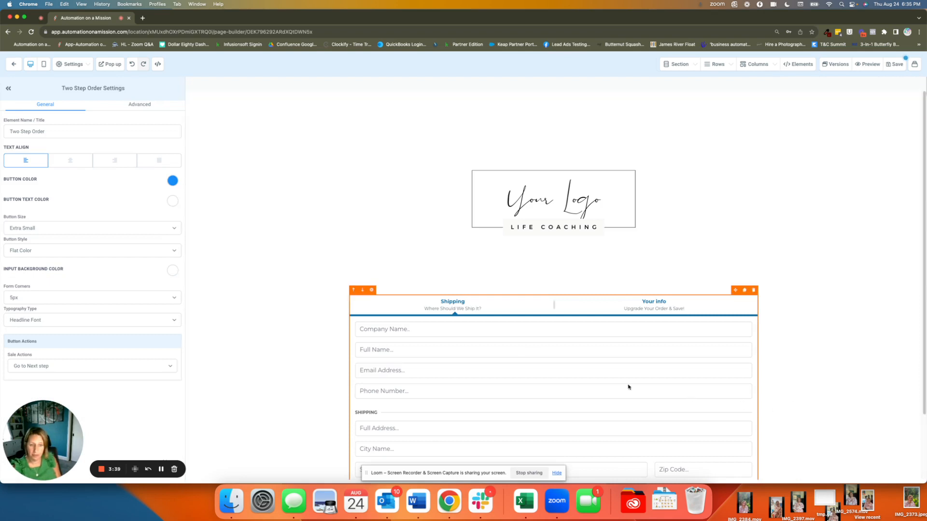
{"action": "scroll", "coordinate": [481, 330], "scroll_direction": "down", "scroll_amount": 3}
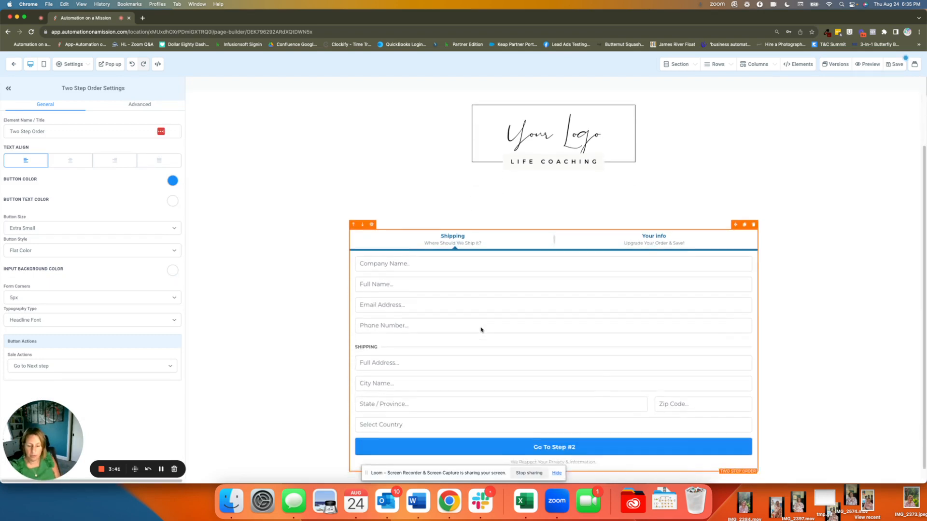
{"action": "scroll", "coordinate": [481, 329], "scroll_direction": "down", "scroll_amount": 1}
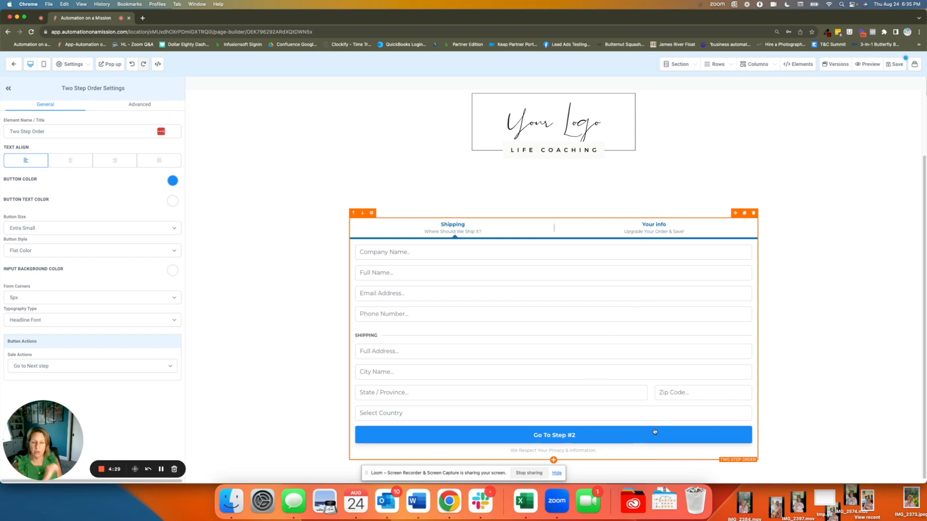
Step: Save the page, return to the funnel overview and open the live preview of the Bear Painting Purchase page
{"action": "left_click", "coordinate": [901, 63]}
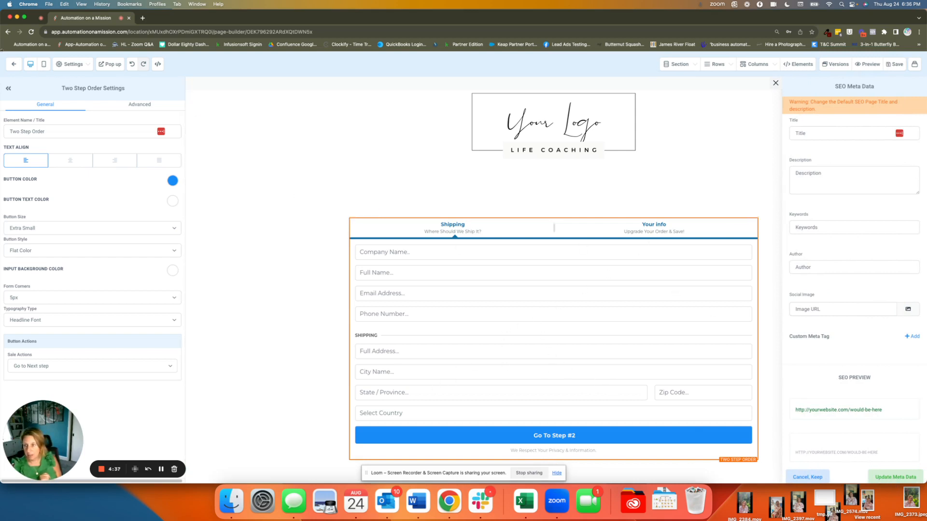
{"action": "left_click", "coordinate": [12, 65]}
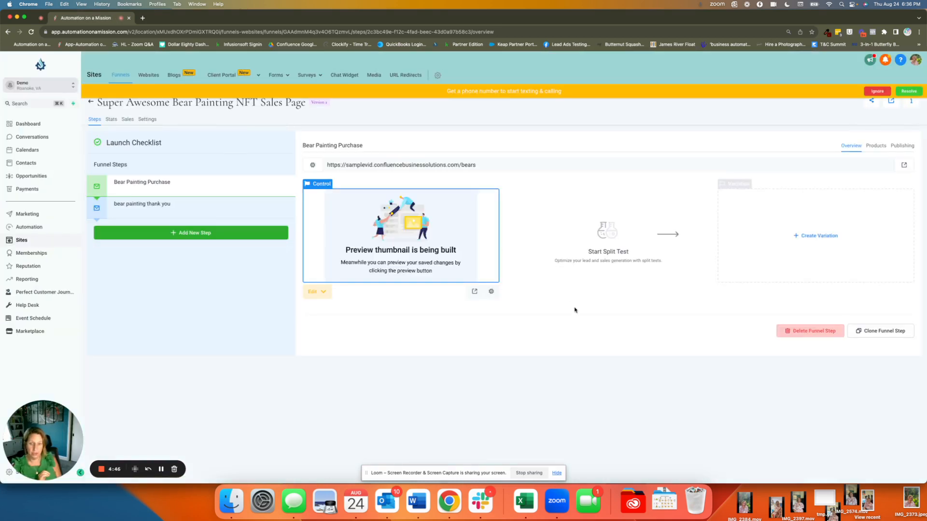
{"action": "left_click", "coordinate": [474, 292]}
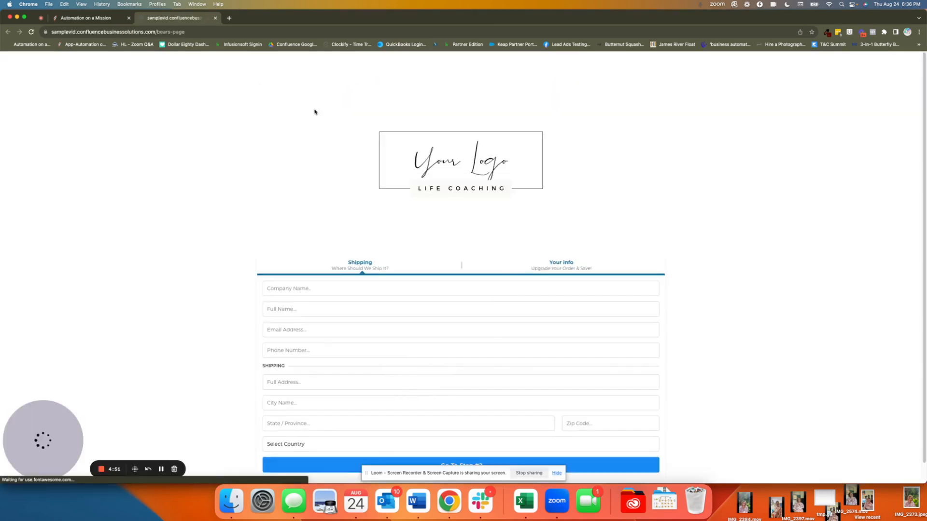
Step: Fill in the order form with company name "test" and a test full name, email address and phone number
{"action": "left_click", "coordinate": [319, 289]}
{"action": "type", "text": "test"}
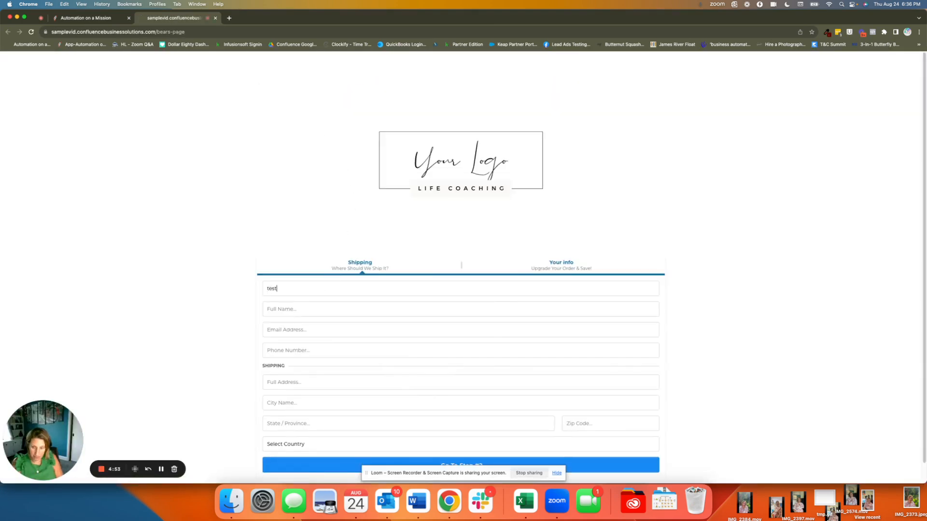
{"action": "type", "text": "test stesdafd"}
{"action": "key", "text": "Tab"}
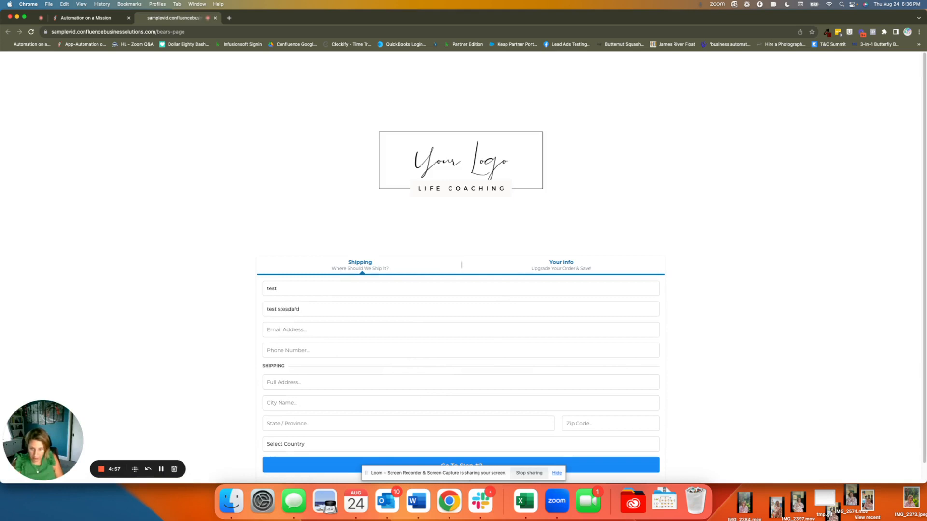
{"action": "key", "text": "Tab"}
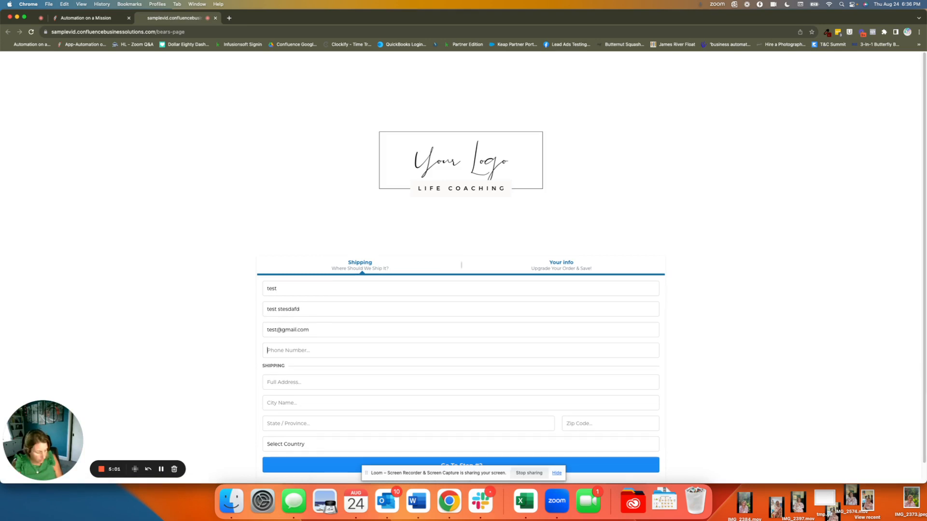
{"action": "type", "text": "3"}
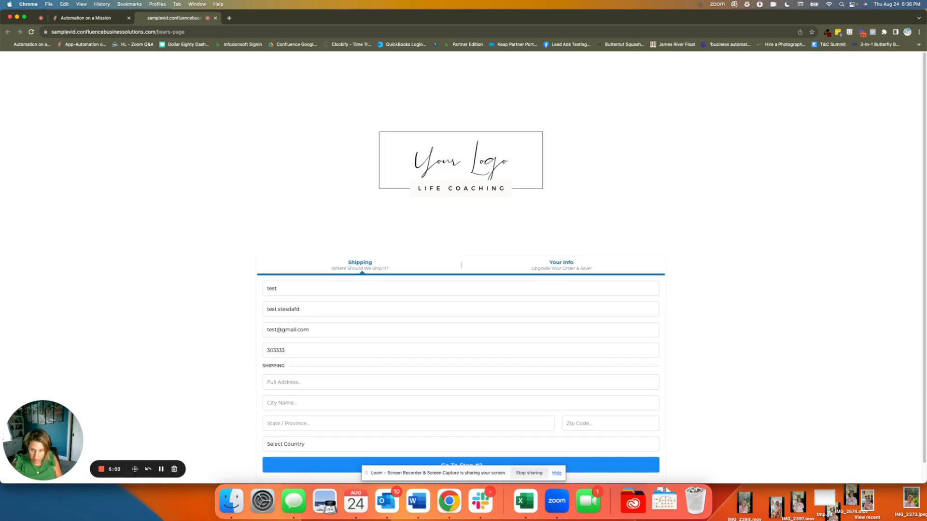
{"action": "type", "text": "03) 333-3333"}
{"action": "key", "text": "Tab"}
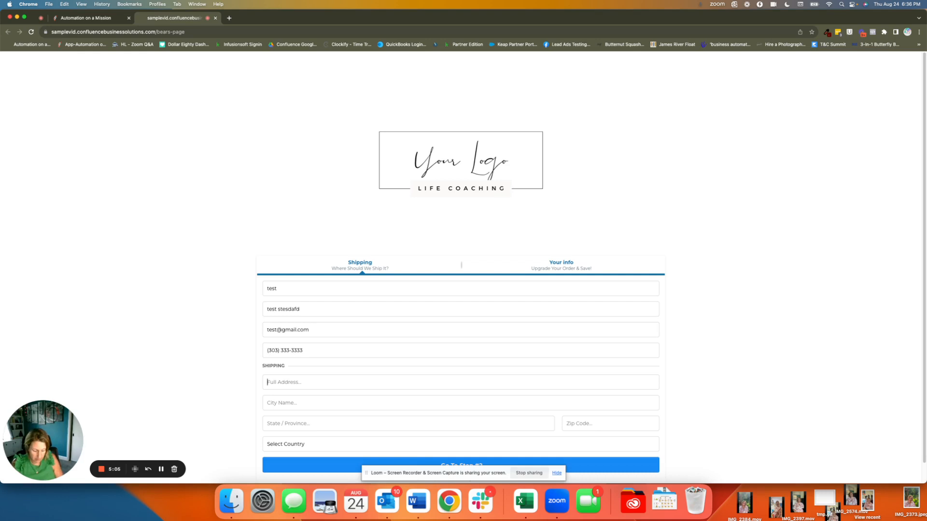
Step: Fill in the shipping street address, city and state with test values and select United States as the country
{"action": "type", "text": "123 "}
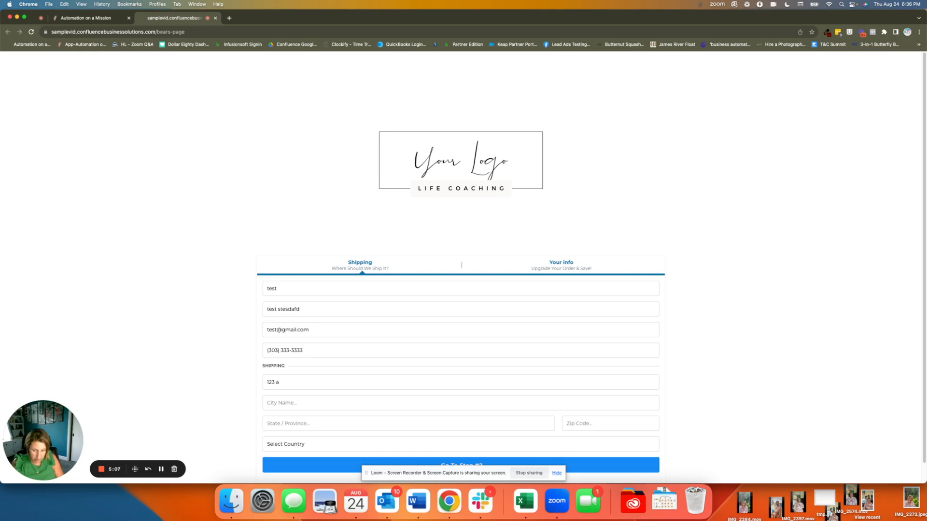
{"action": "type", "text": "Test land"}
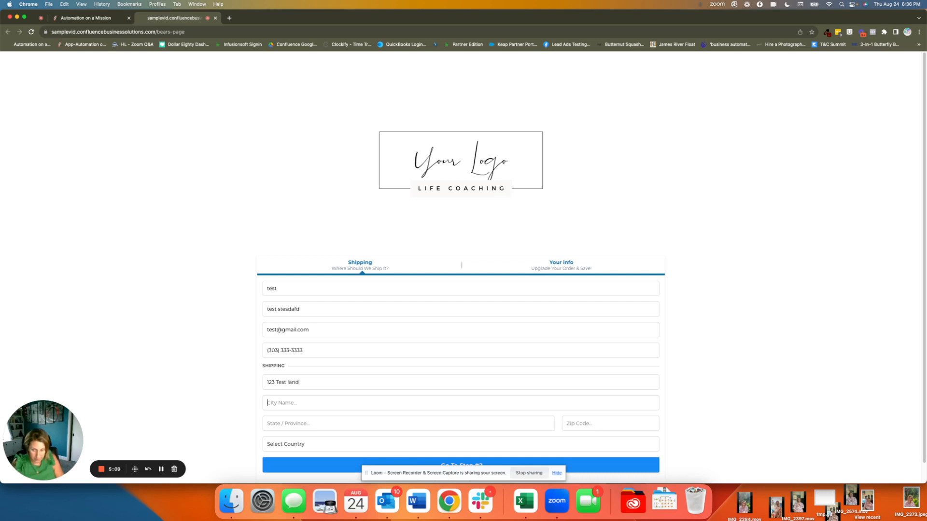
{"action": "key", "text": "Tab"}
{"action": "type", "text": "test"}
{"action": "key", "text": "Tab"}
{"action": "type", "text": "co"}
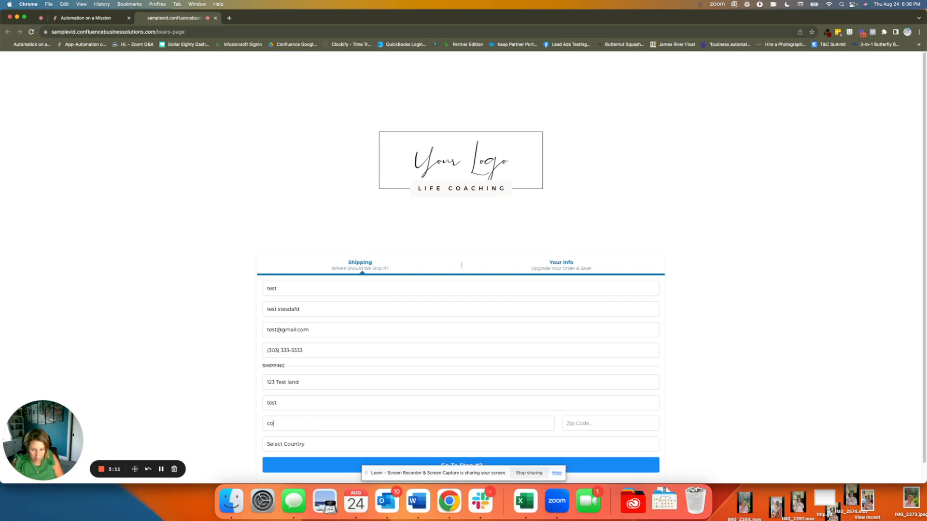
{"action": "key", "text": "Tab"}
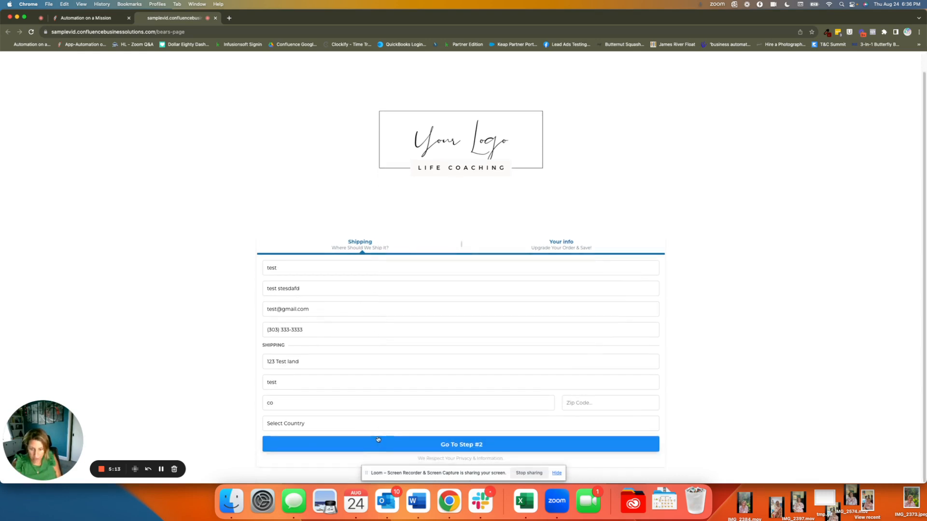
{"action": "left_click", "coordinate": [380, 424]}
{"action": "left_click", "coordinate": [449, 431]}
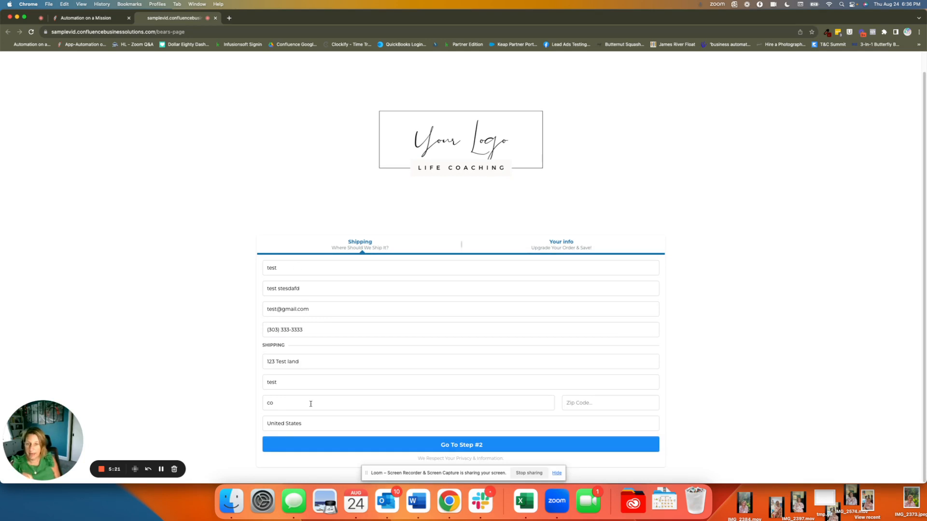
Step: Enter the missing zip code and submit the shipping details to continue to step 2 of the order
{"action": "left_click", "coordinate": [446, 447]}
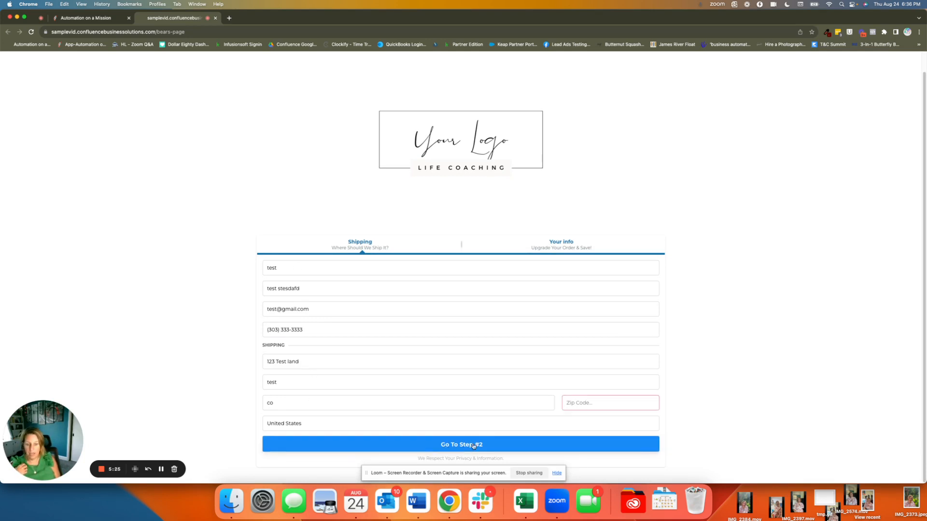
{"action": "type", "text": "2"}
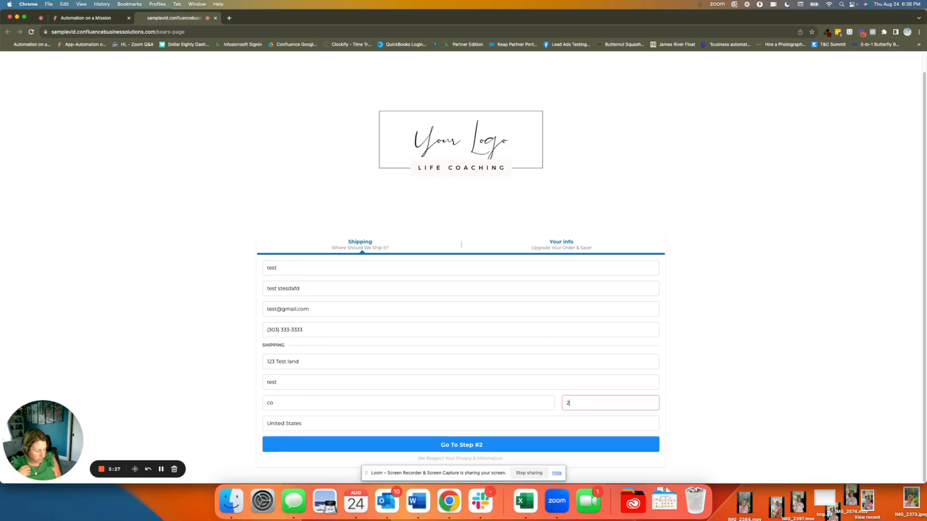
{"action": "type", "text": "4019"}
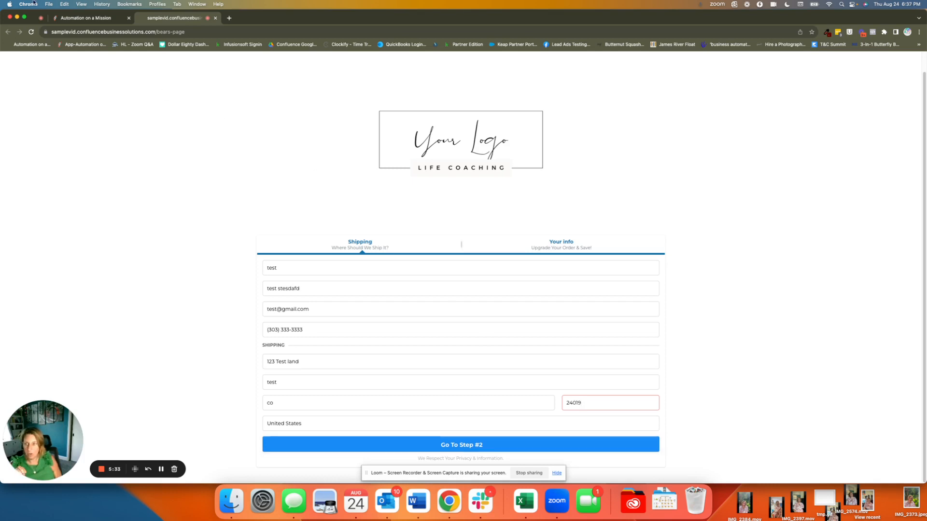
{"action": "left_click", "coordinate": [108, 19]}
{"action": "left_click", "coordinate": [145, 18]}
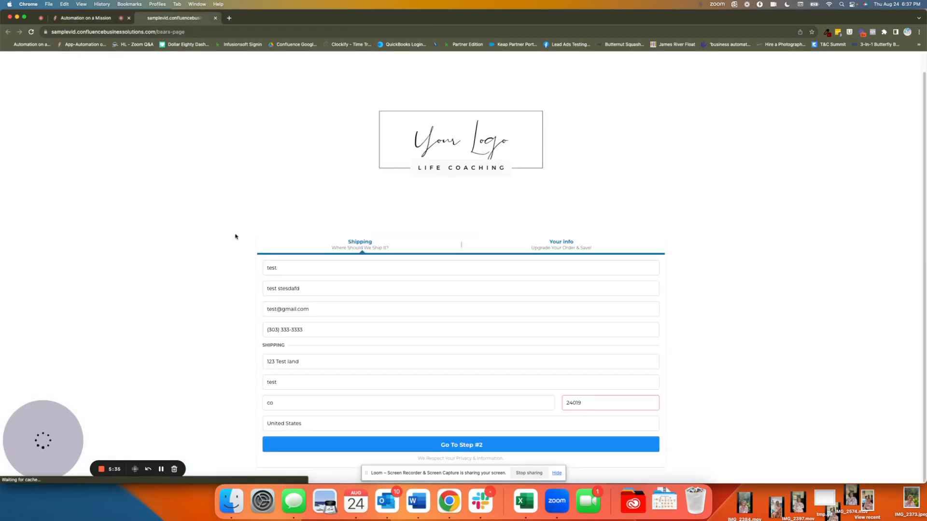
{"action": "left_click", "coordinate": [493, 441]}
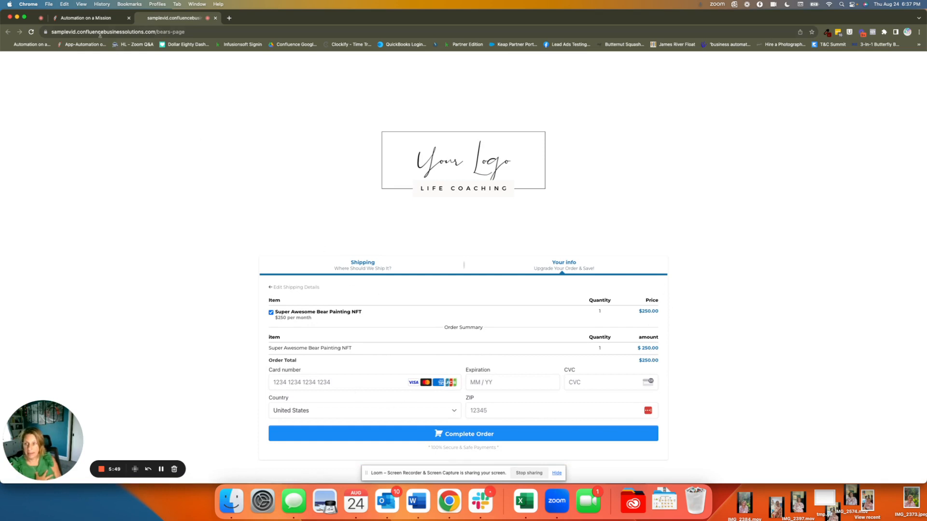
Step: Check the contacts list in the CRM, and go back to the order form's payment step
{"action": "left_click", "coordinate": [92, 18]}
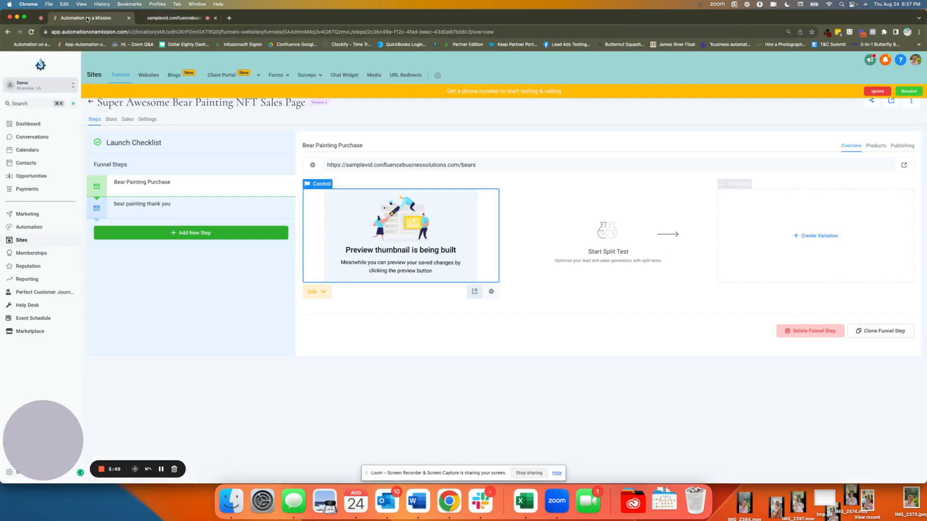
{"action": "left_click", "coordinate": [24, 162]}
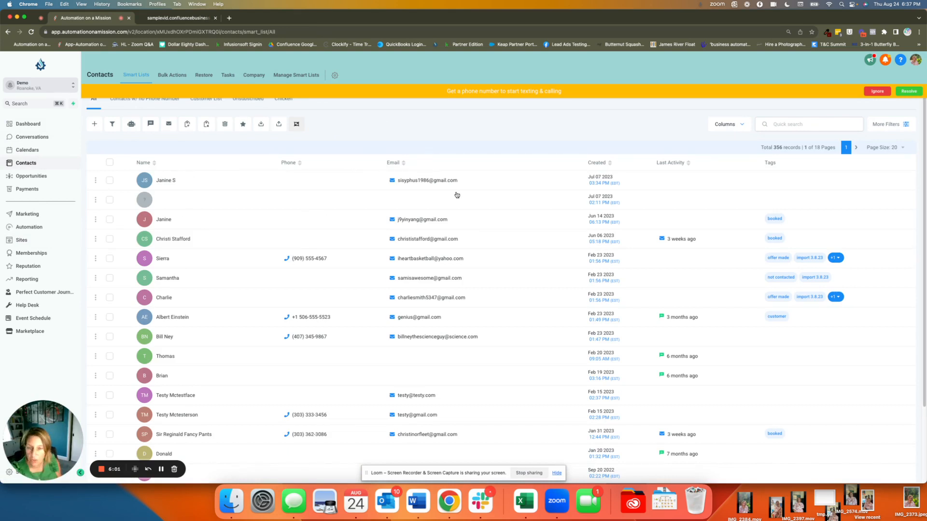
{"action": "left_click", "coordinate": [186, 17]}
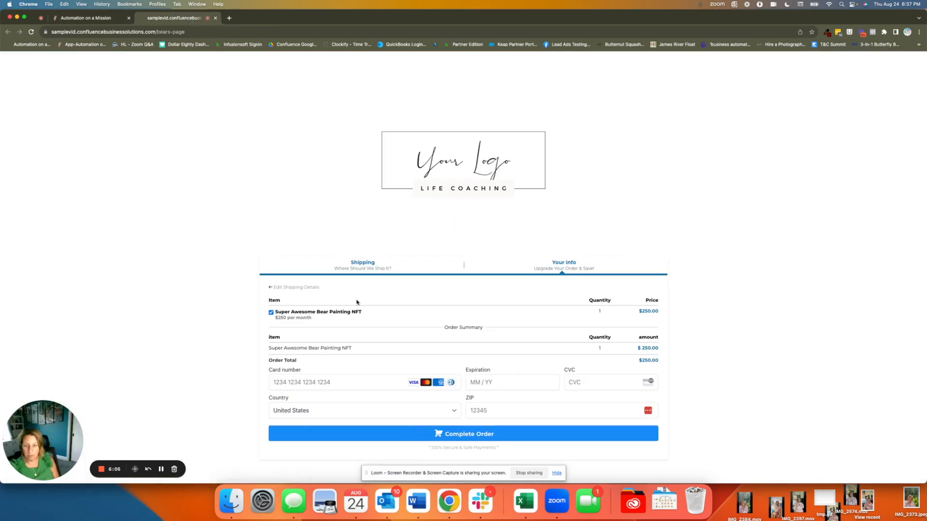
Step: Return to the CRM's automation workflows and create a new workflow from scratch
{"action": "left_click", "coordinate": [78, 19]}
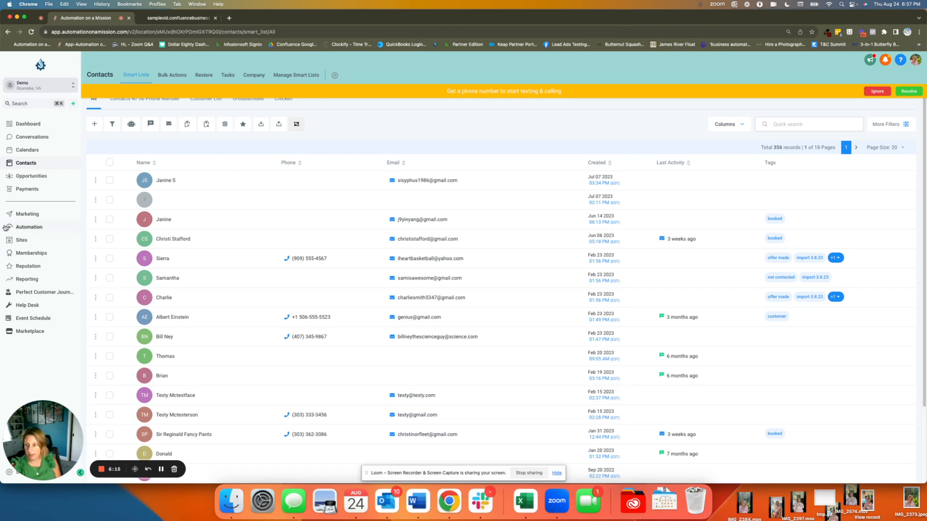
{"action": "left_click", "coordinate": [28, 227]}
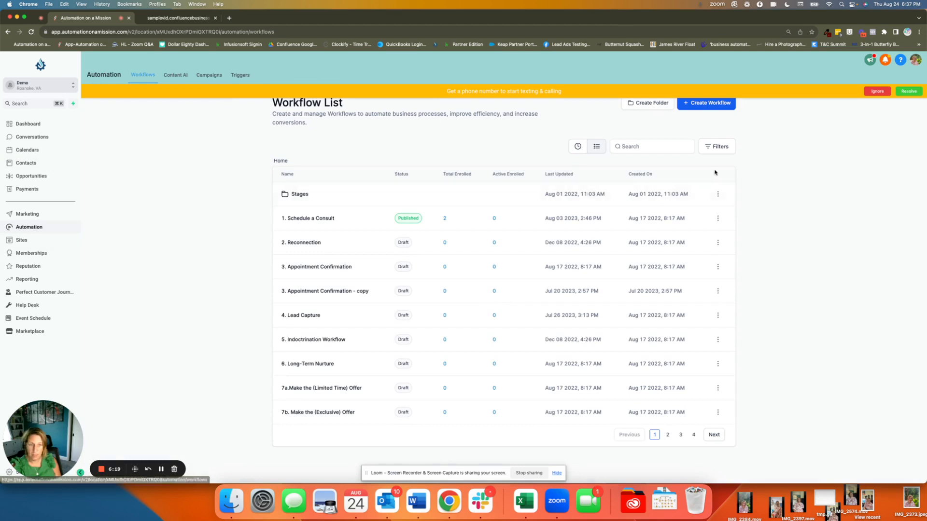
{"action": "left_click", "coordinate": [706, 104]}
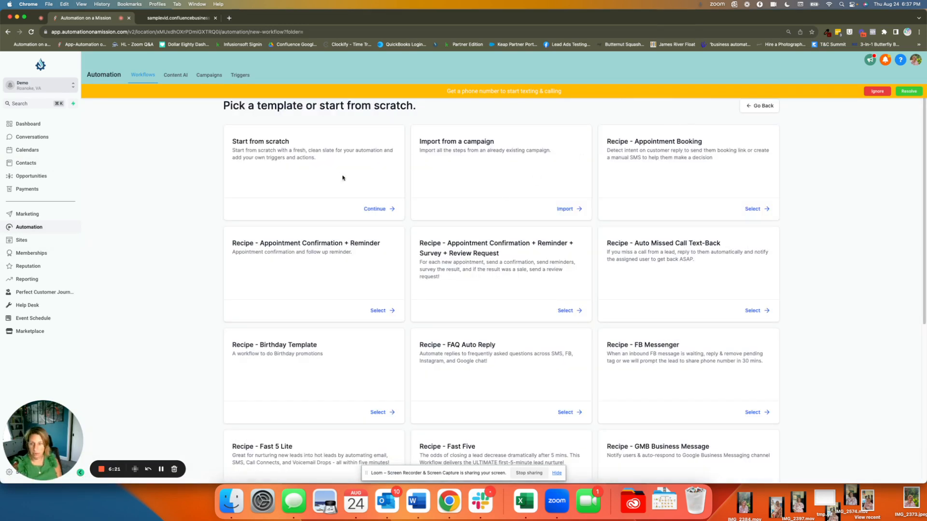
{"action": "left_click", "coordinate": [377, 209]}
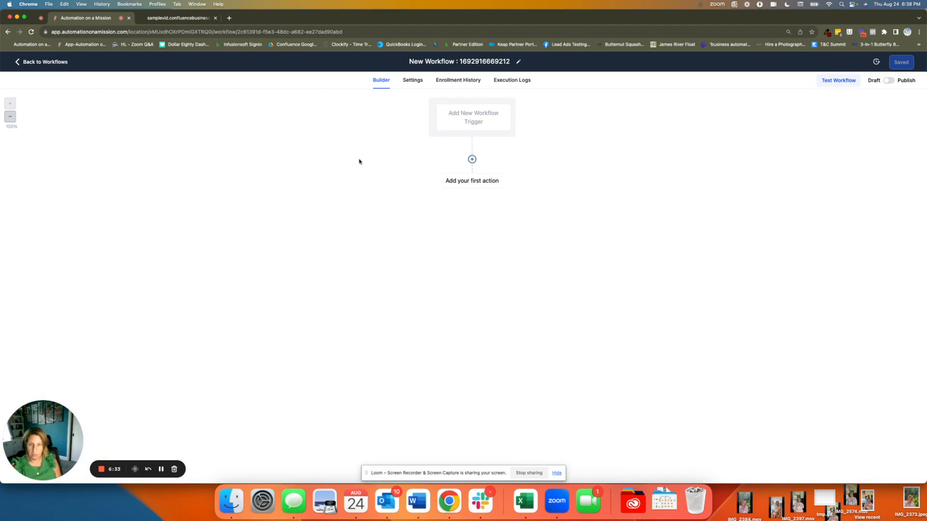
Step: Add an Order Form Submission trigger to the new workflow
{"action": "left_click", "coordinate": [460, 117]}
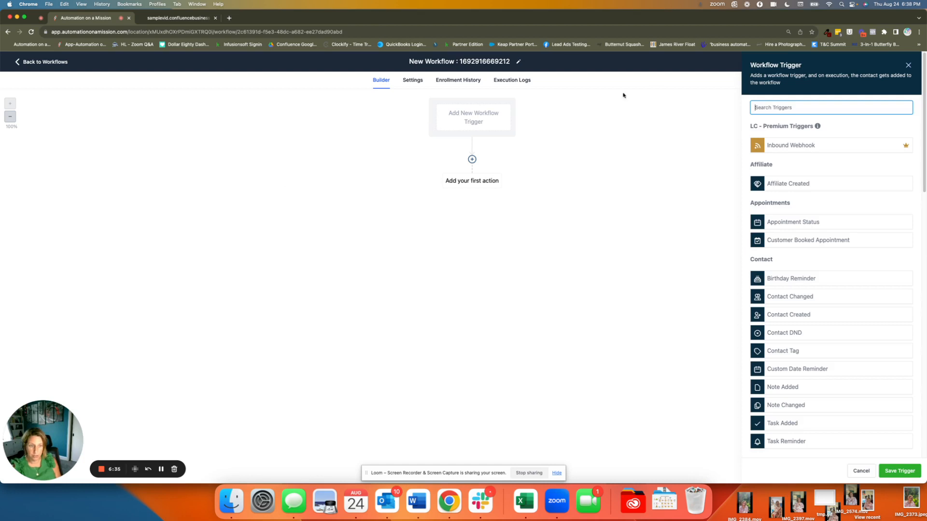
{"action": "type", "text": "order"}
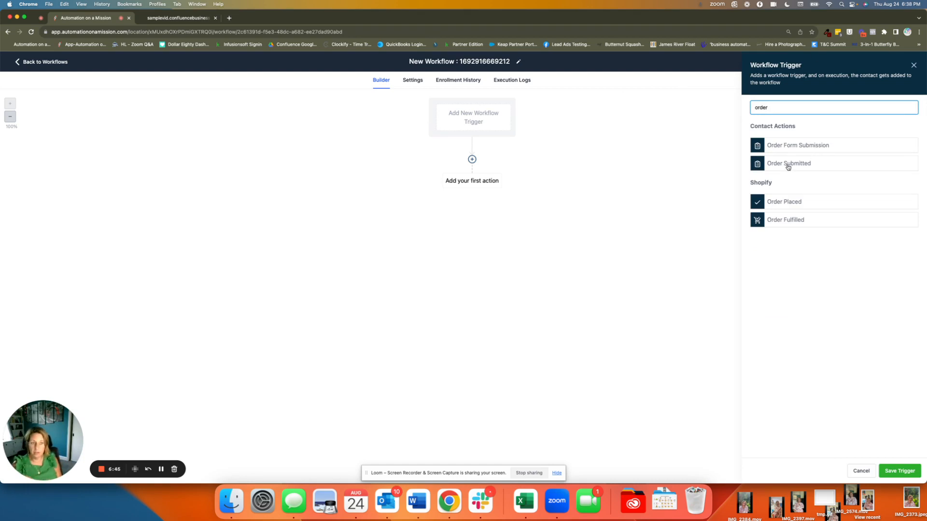
{"action": "left_click", "coordinate": [805, 146]}
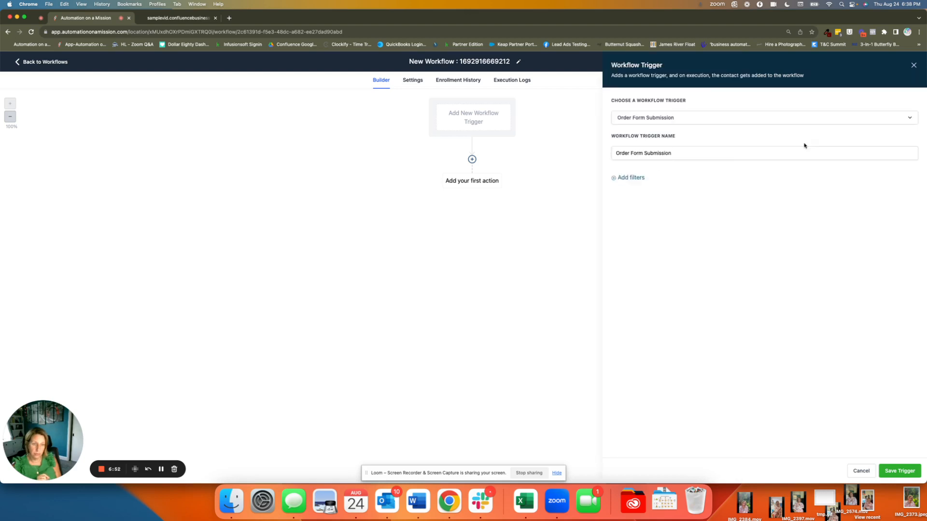
Step: Filter the trigger to the funnel/website "Super Awesome Bear Painting NFT Sales Page"
{"action": "left_click", "coordinate": [631, 178]}
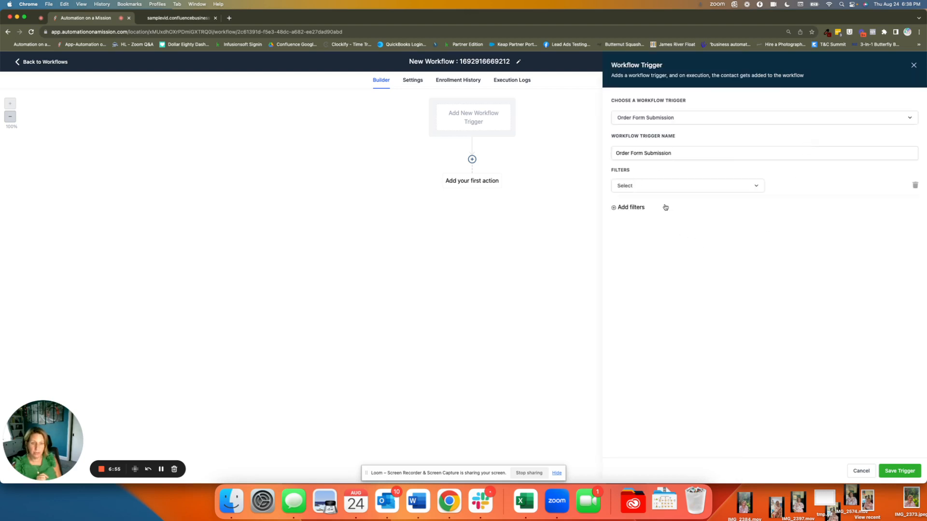
{"action": "left_click", "coordinate": [672, 188]}
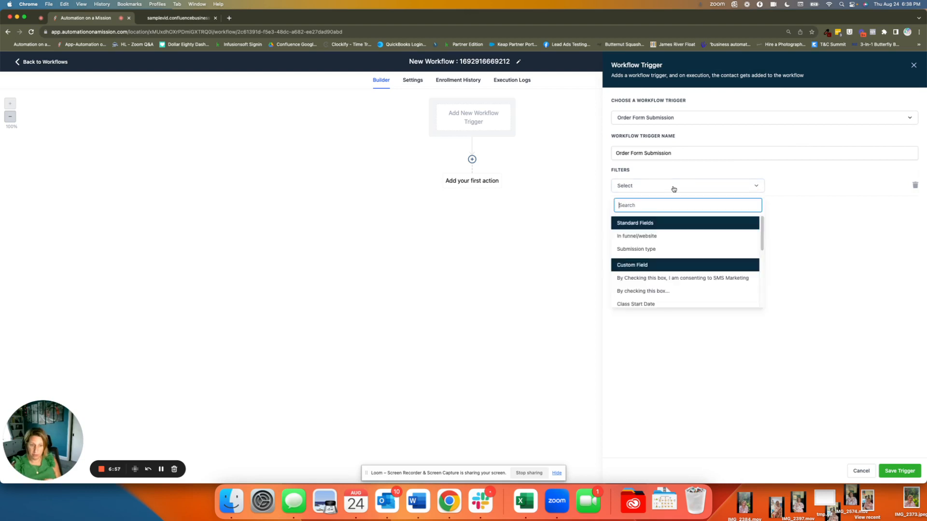
{"action": "left_click", "coordinate": [628, 236]}
{"action": "left_click", "coordinate": [789, 186]}
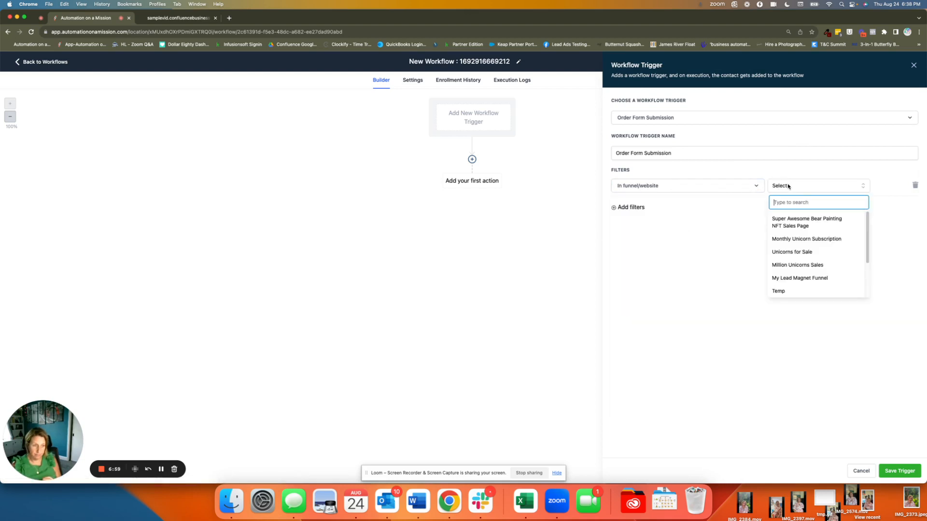
{"action": "left_click", "coordinate": [793, 226]}
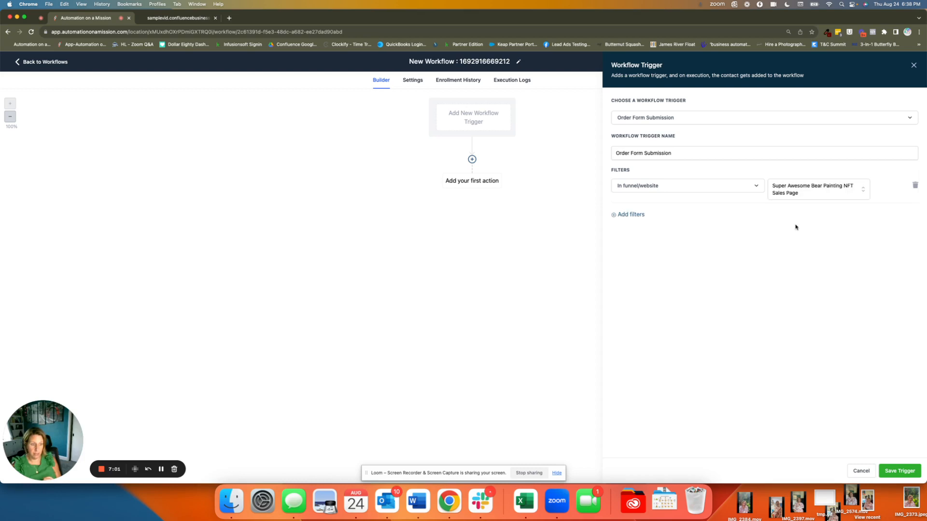
Step: Add a second trigger filter with submission type Optin, and save the trigger
{"action": "left_click", "coordinate": [637, 216]}
{"action": "left_click", "coordinate": [636, 214]}
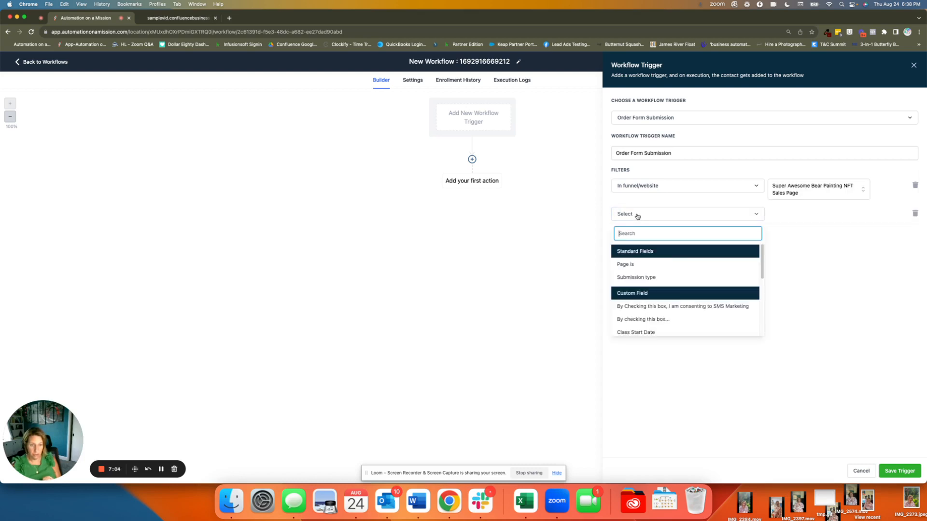
{"action": "left_click", "coordinate": [654, 277]}
{"action": "left_click", "coordinate": [800, 214]}
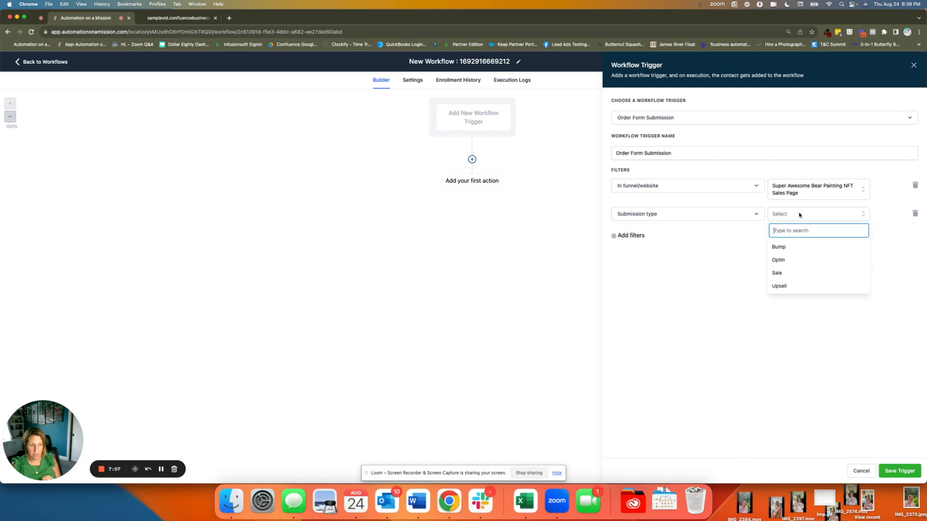
{"action": "left_click", "coordinate": [781, 259]}
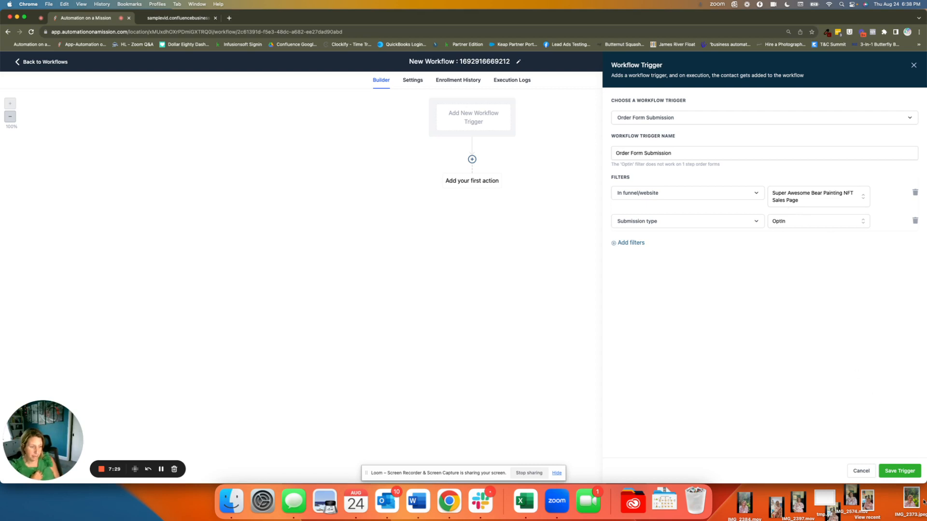
{"action": "left_click", "coordinate": [892, 471]}
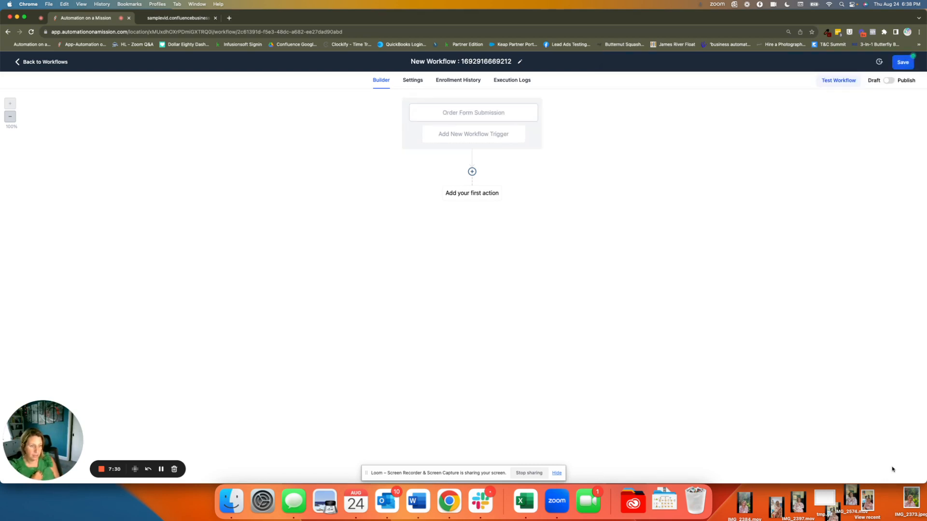
Step: Rename the workflow trigger to "Order Form Submission - bear painting opt in" and save it
{"action": "left_click", "coordinate": [464, 113]}
{"action": "left_click", "coordinate": [686, 122]}
{"action": "left_click", "coordinate": [686, 121]}
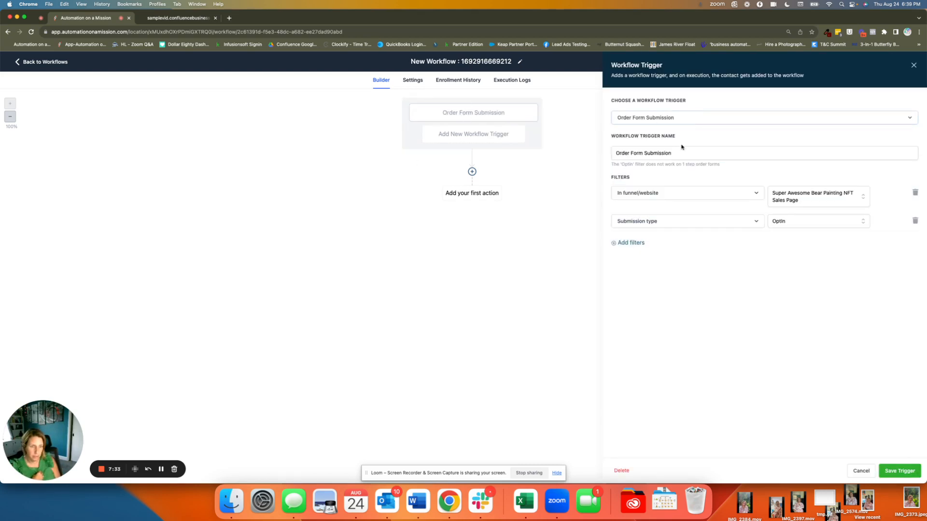
{"action": "left_click", "coordinate": [682, 153]}
{"action": "type", "text": "- an"}
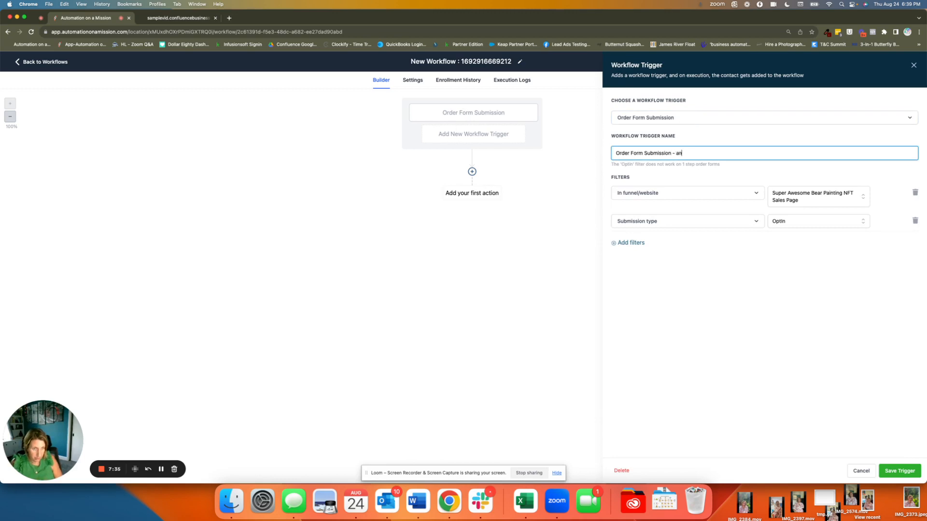
{"action": "key", "text": "BackSpace"}
{"action": "type", "text": "opt in"}
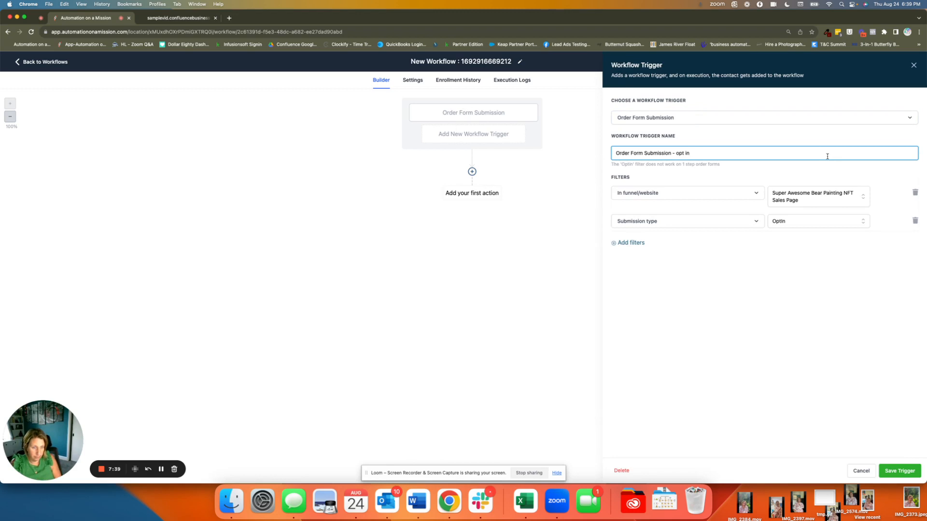
{"action": "key", "text": "BackSpace"}
{"action": "key", "text": "BackSpace"}
{"action": "key", "text": "BackSpace"}
{"action": "type", "text": "bea"}
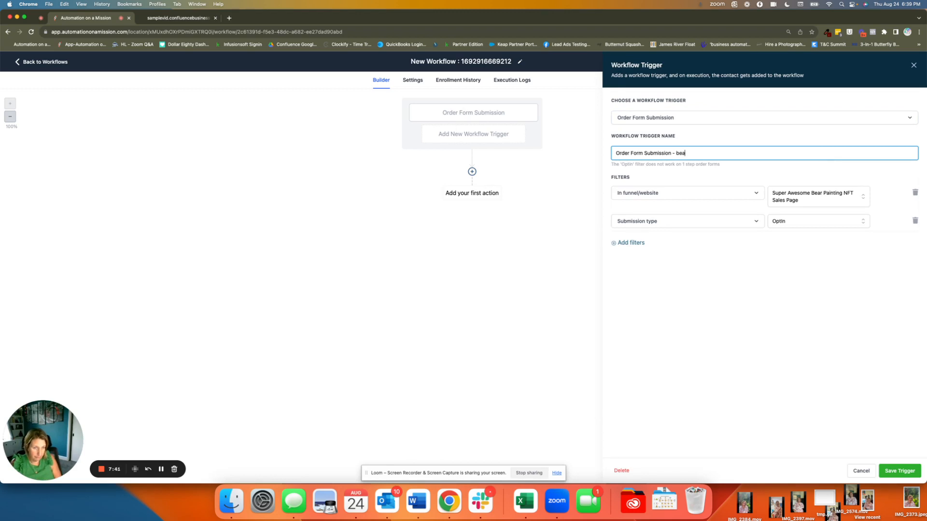
{"action": "type", "text": "r painting opt in"}
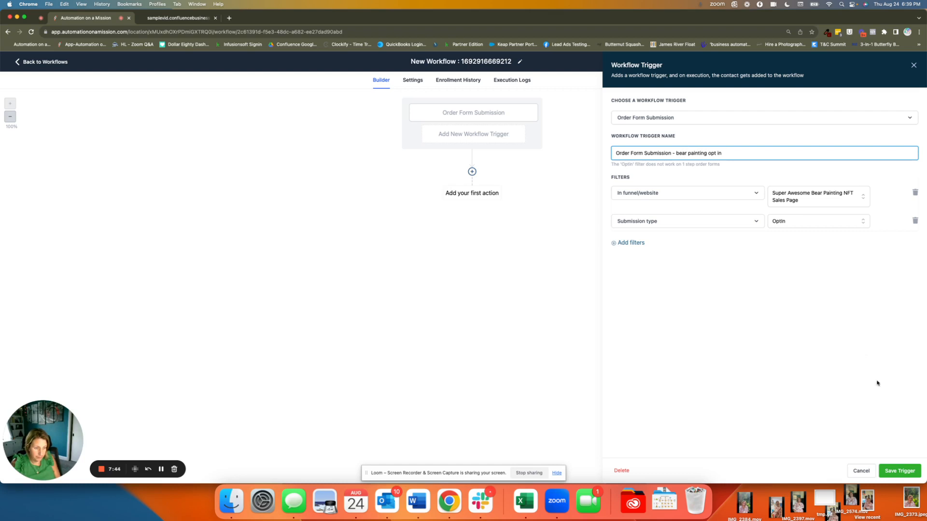
{"action": "left_click", "coordinate": [900, 471]}
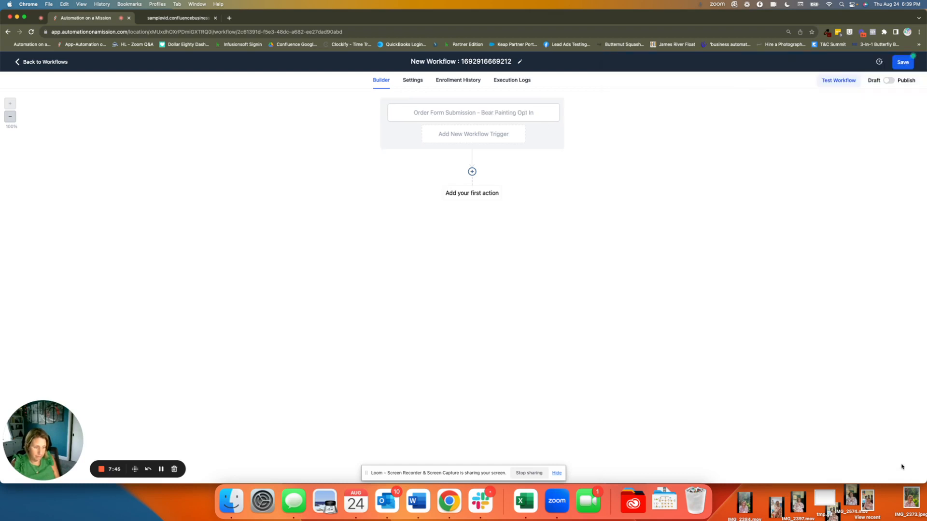
Step: Add a Wait action as the workflow's first action, with a time delay of 20 minutes
{"action": "left_click", "coordinate": [471, 172]}
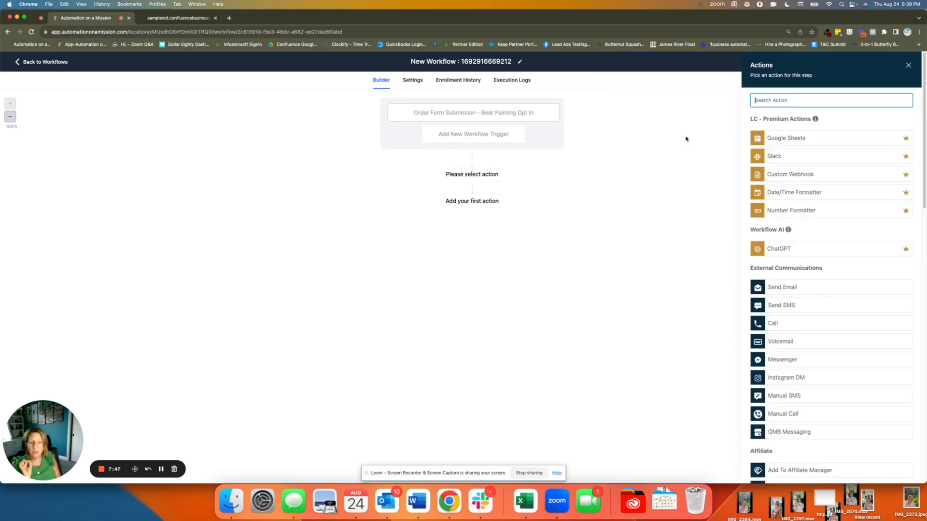
{"action": "left_click", "coordinate": [757, 100]}
{"action": "type", "text": "wait"}
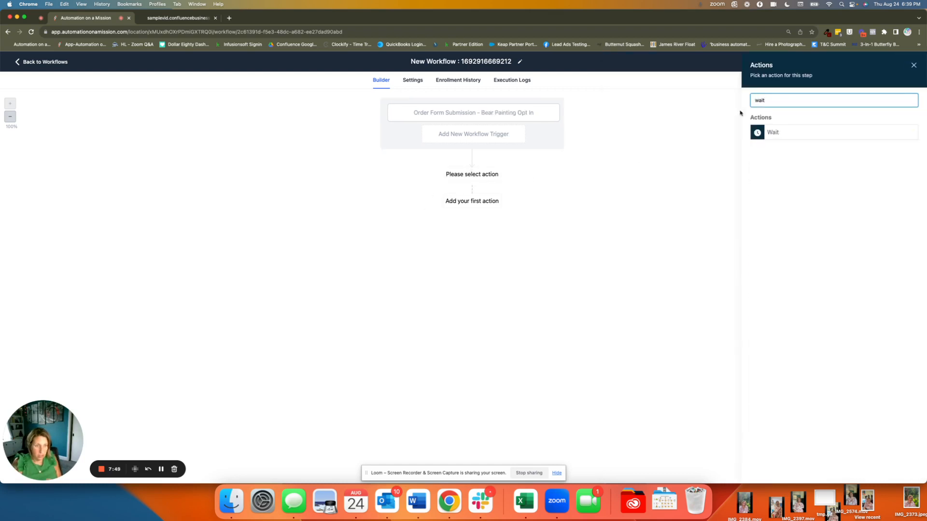
{"action": "left_click", "coordinate": [800, 134]}
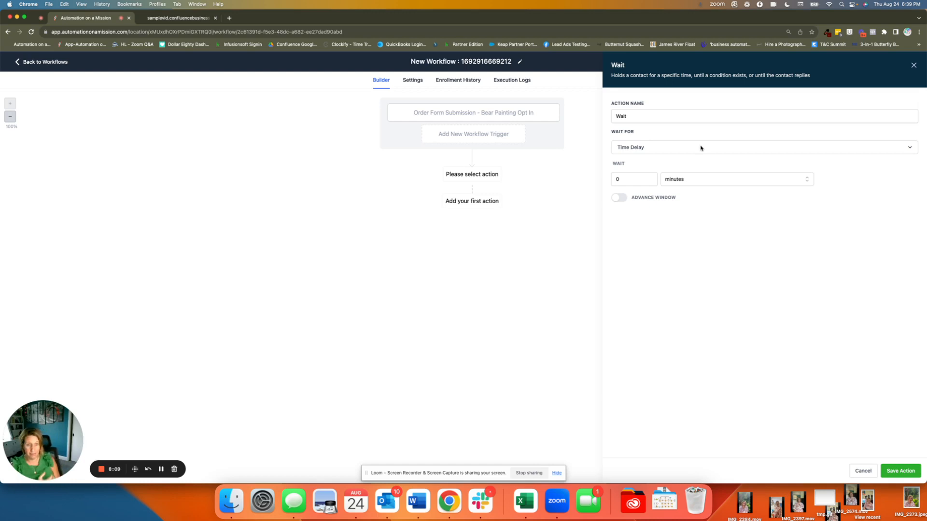
{"action": "double_click", "coordinate": [630, 180]}
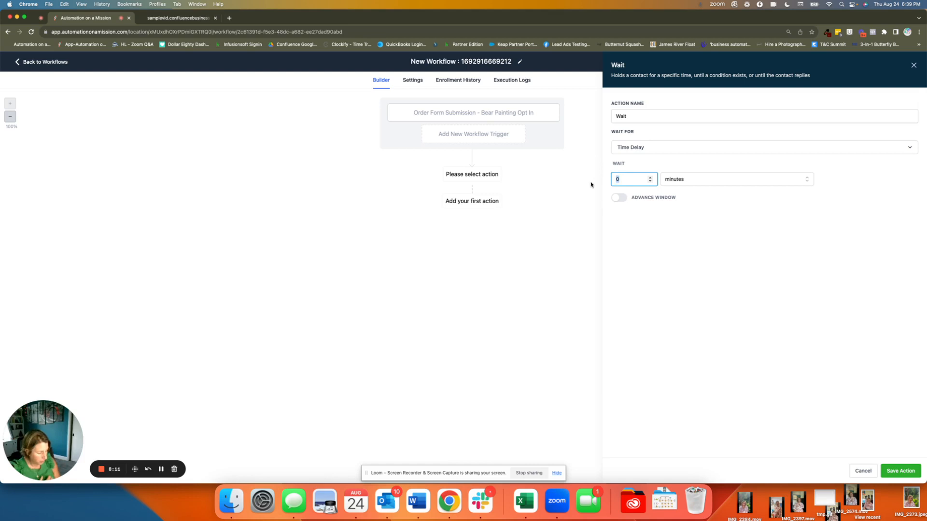
{"action": "type", "text": "20"}
Step: Name the wait action "Wait 20 Minutes" and save it
{"action": "left_click", "coordinate": [671, 114]}
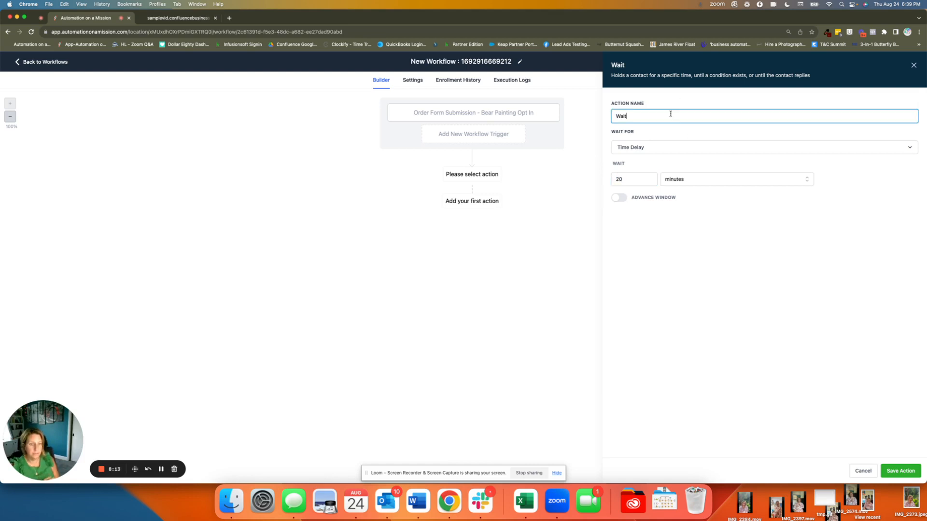
{"action": "type", "text": "20 Minutes"}
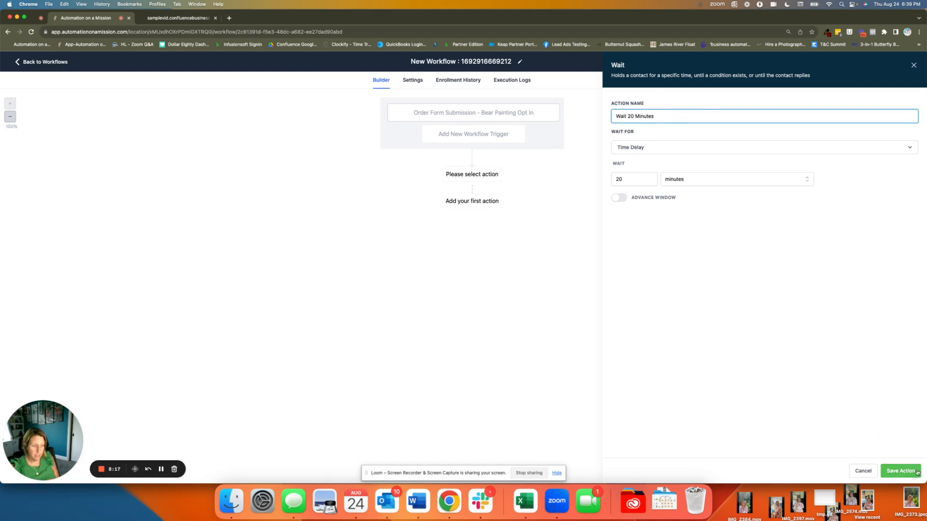
{"action": "left_click", "coordinate": [901, 471]}
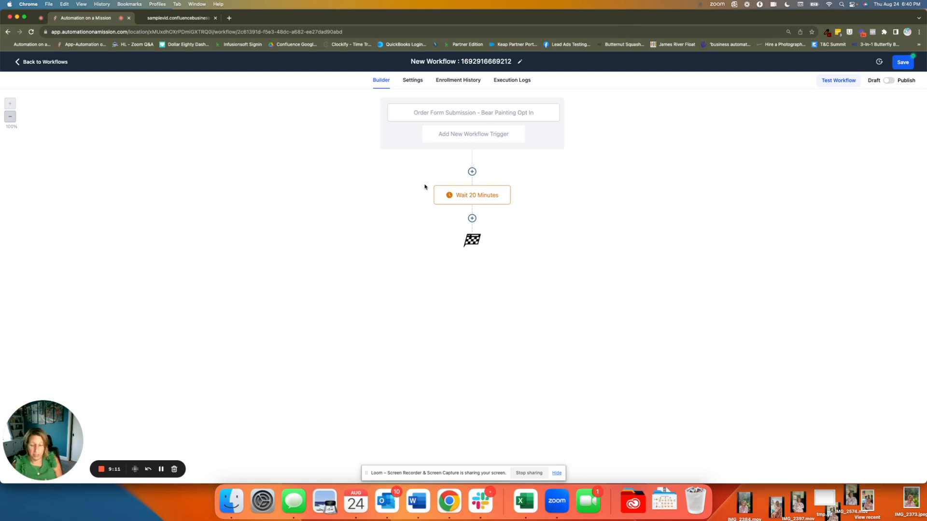
Step: Add an If/Else action directly after the 20-minute wait in the workflow
{"action": "left_click", "coordinate": [472, 219]}
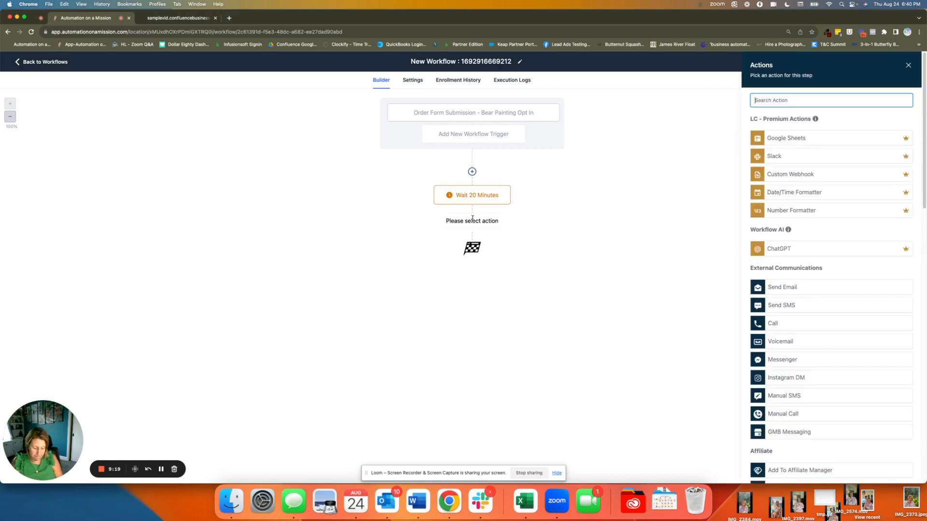
{"action": "type", "text": "if"}
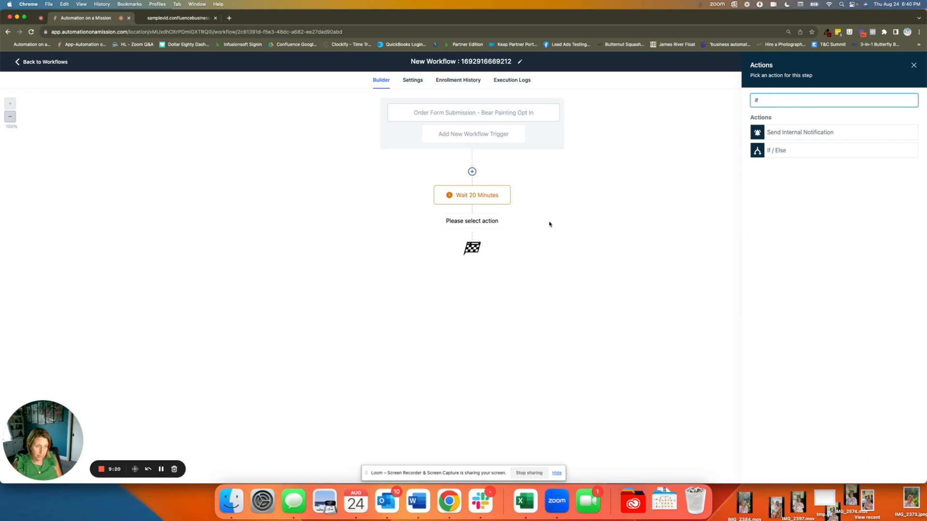
{"action": "left_click", "coordinate": [774, 150]}
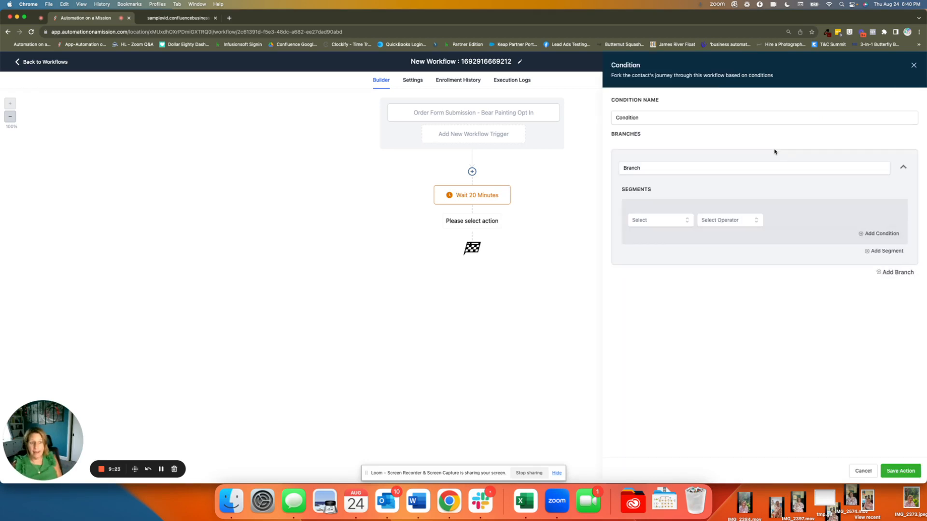
Step: Name the condition's first branch "Did they purchase the bear painting"
{"action": "left_click", "coordinate": [680, 164]}
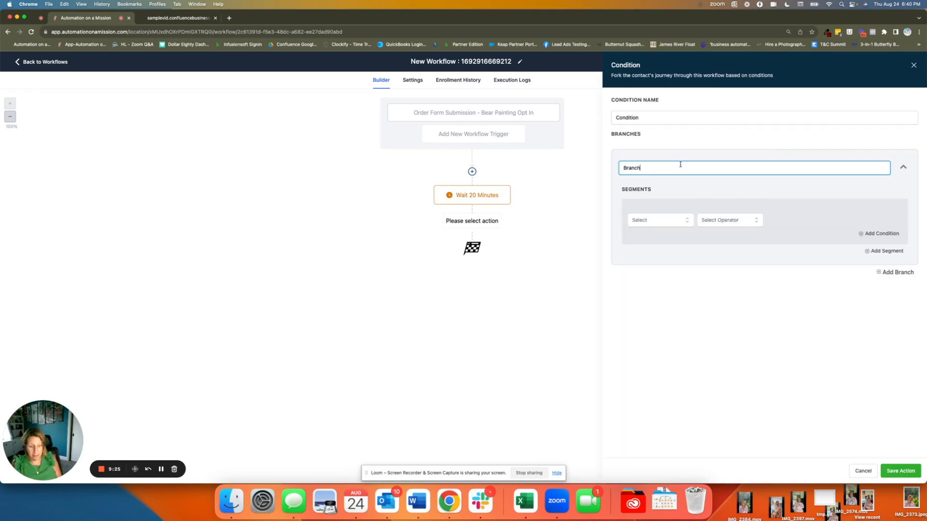
{"action": "key", "text": "super+a"}
{"action": "type", "text": "Did"}
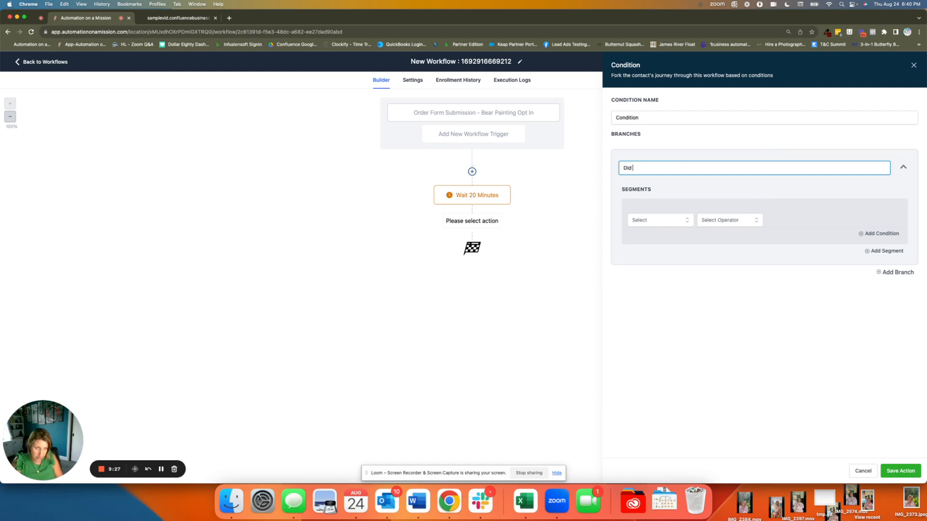
{"action": "type", "text": " they purchas"}
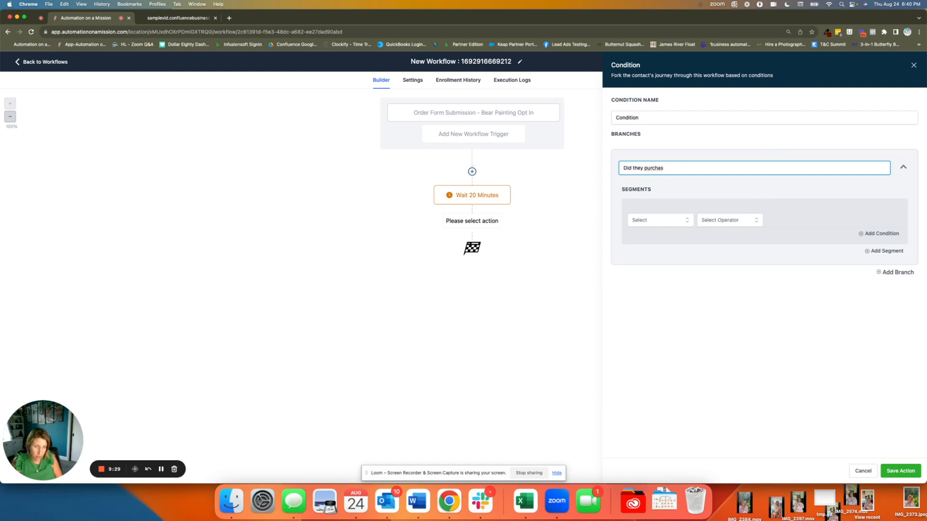
{"action": "type", "text": " te the bear b"}
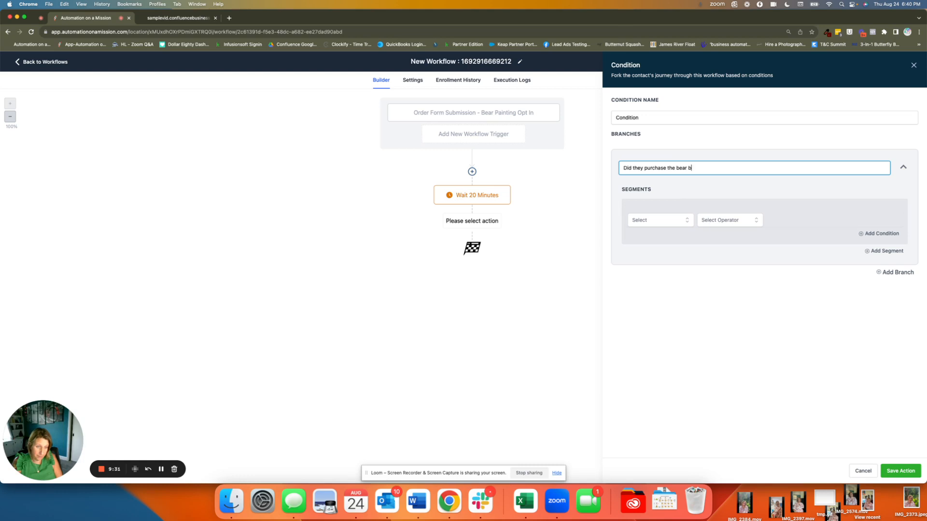
{"action": "key", "text": "BackSpace"}
{"action": "type", "text": "painting"}
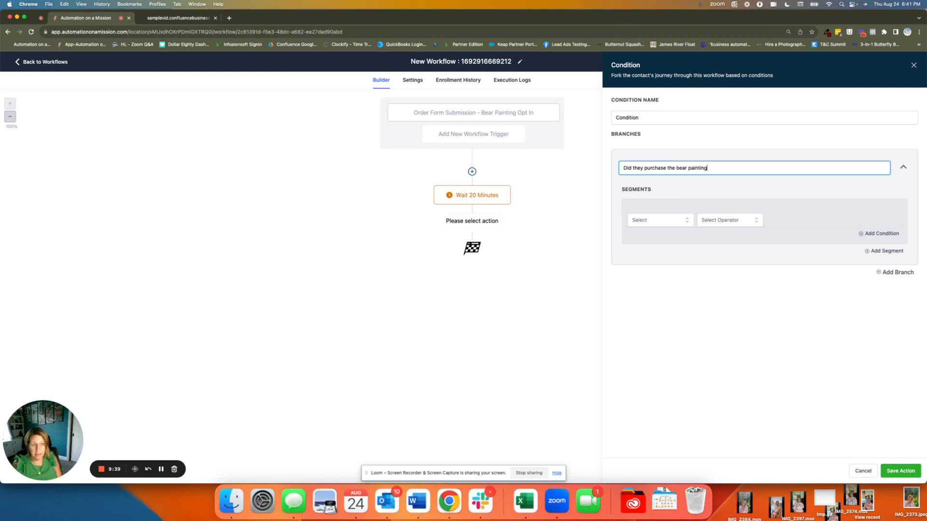
Step: Set the branch's segment to check the contact detail Tags with the operator Includes
{"action": "left_click", "coordinate": [658, 222]}
{"action": "scroll", "coordinate": [643, 254], "scroll_direction": "down", "scroll_amount": 3}
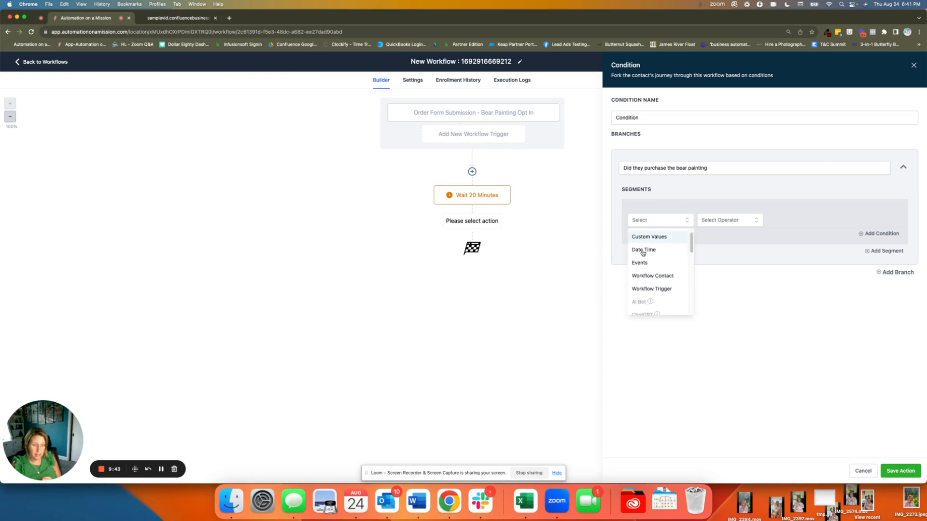
{"action": "scroll", "coordinate": [642, 259], "scroll_direction": "up", "scroll_amount": 2}
{"action": "scroll", "coordinate": [642, 256], "scroll_direction": "up", "scroll_amount": 1}
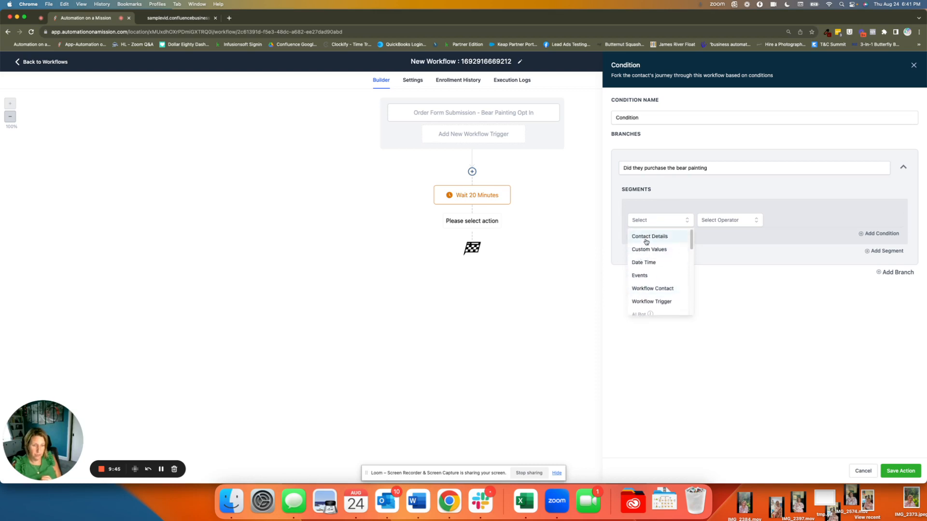
{"action": "left_click", "coordinate": [650, 238]}
{"action": "left_click", "coordinate": [656, 240]}
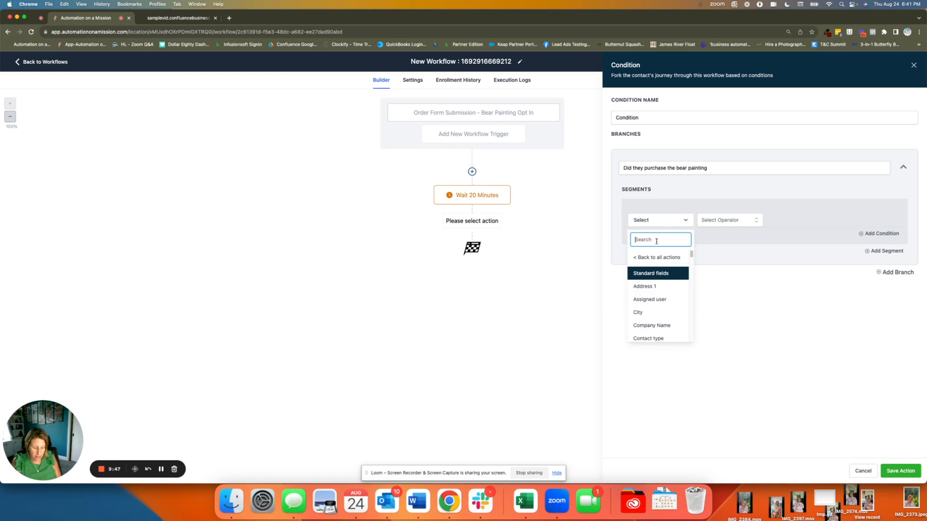
{"action": "type", "text": "tag"}
{"action": "left_click", "coordinate": [638, 269]}
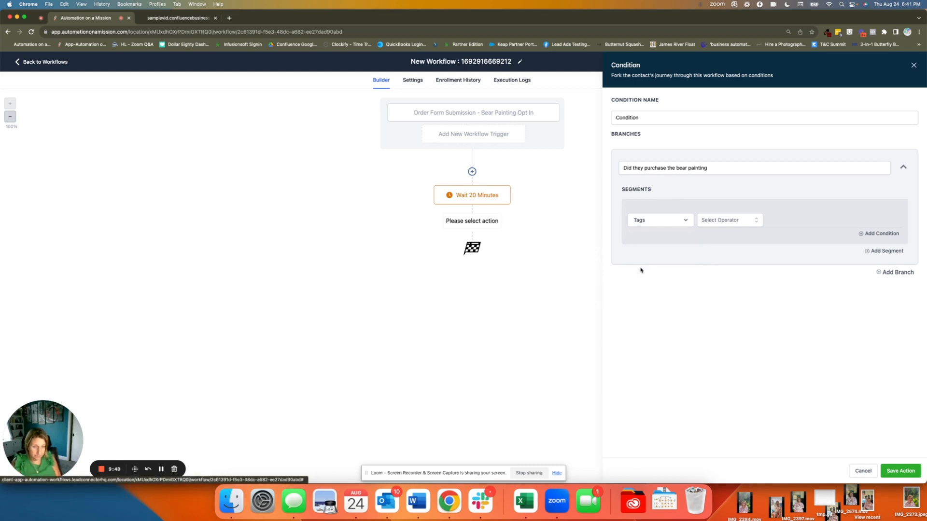
{"action": "left_click", "coordinate": [749, 220]}
{"action": "left_click", "coordinate": [719, 239]}
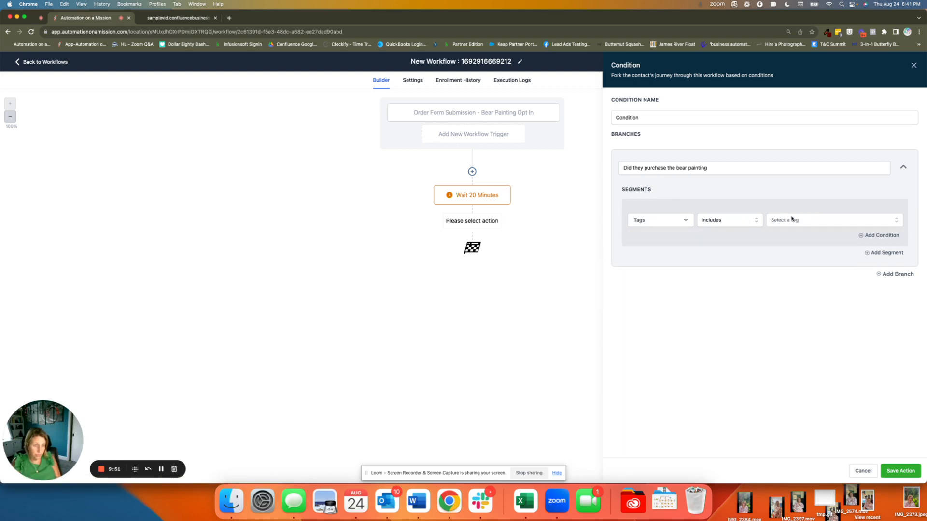
Step: Create a new tag "purchased bear painting NFT" as the tag the branch condition checks for
{"action": "left_click", "coordinate": [794, 220]}
{"action": "type", "text": "p"}
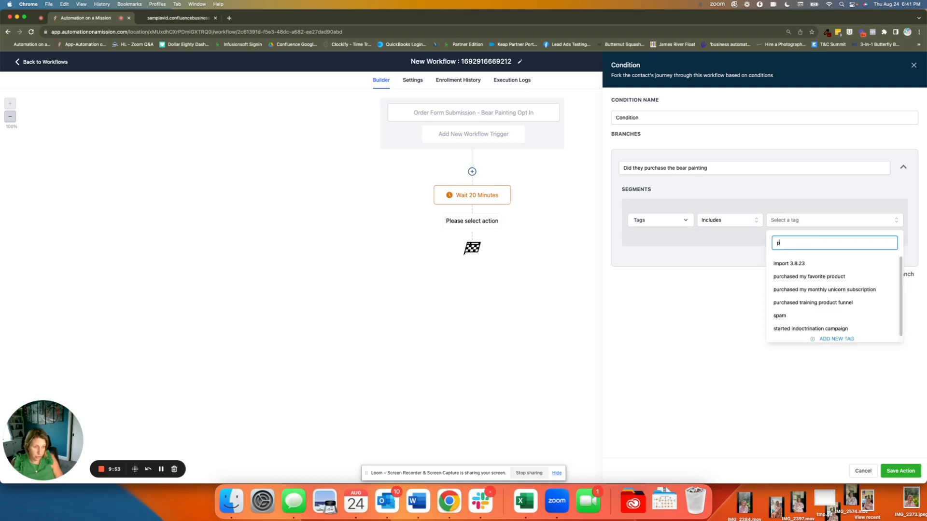
{"action": "type", "text": "urchased bear"}
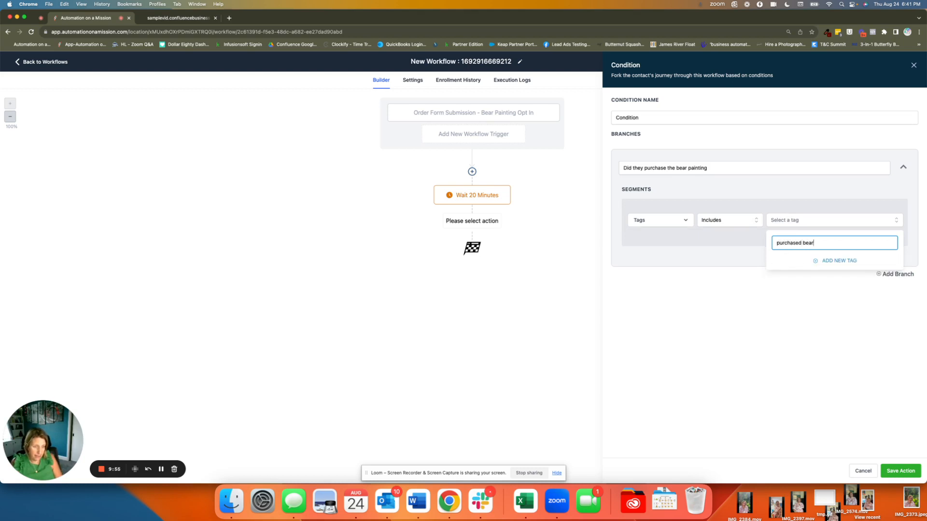
{"action": "type", "text": " painting NFT"}
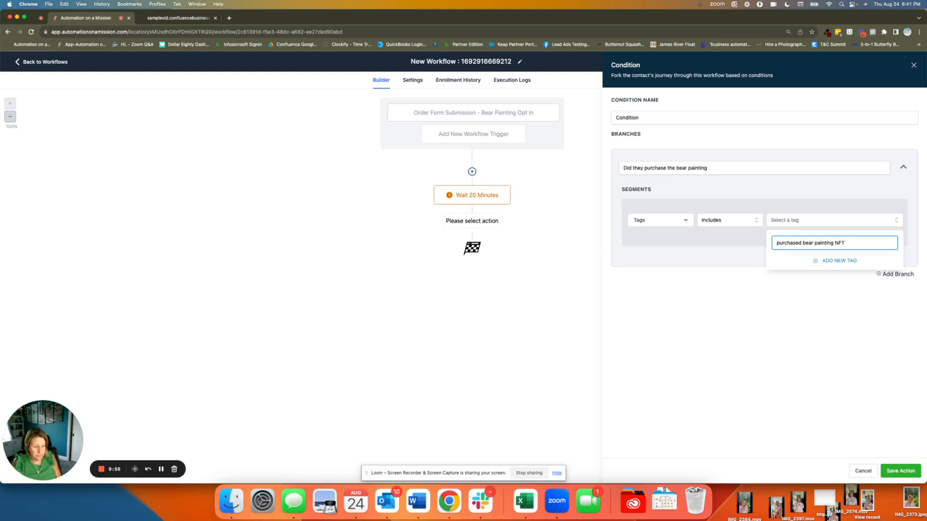
{"action": "left_click", "coordinate": [830, 262]}
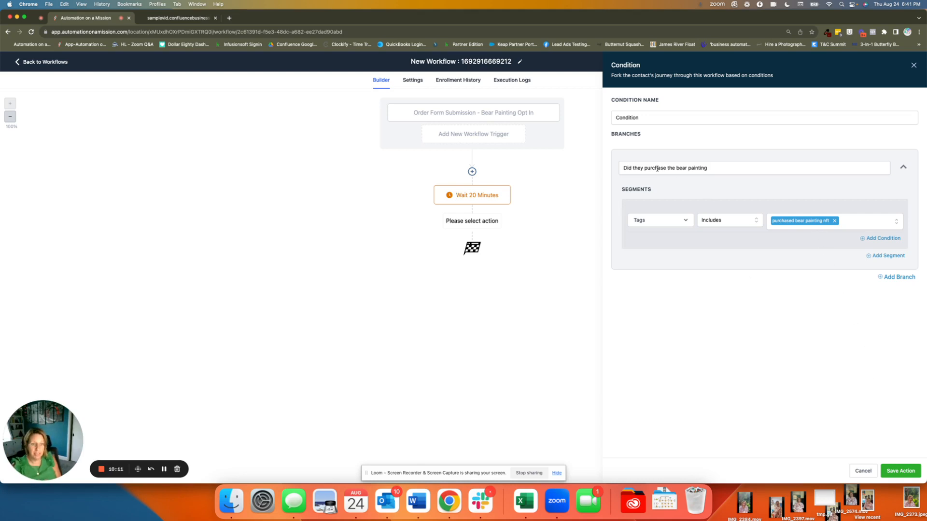
Step: Move the branch name text into the condition name and complete it as "Did they purchase the bear painting?"
{"action": "left_click", "coordinate": [735, 168]}
{"action": "left_click_drag", "start_coordinate": [732, 168], "coordinate": [616, 166]}
{"action": "key", "text": "super+c"}
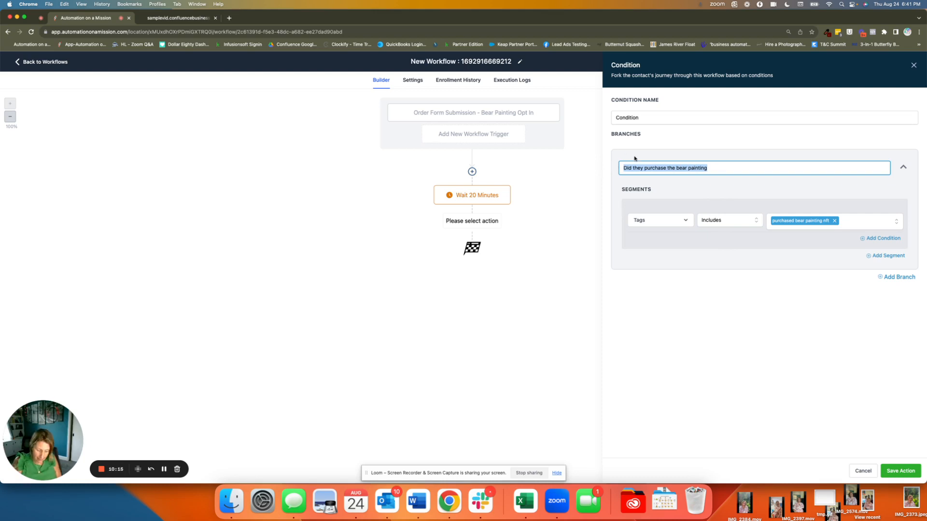
{"action": "key", "text": "BackSpace"}
{"action": "double_click", "coordinate": [667, 114]}
{"action": "key", "text": "super+v"}
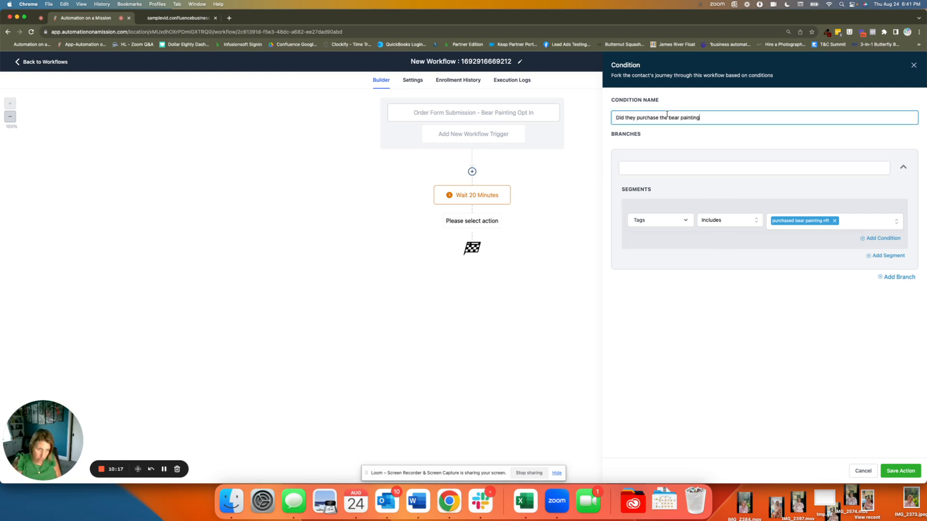
{"action": "type", "text": "?"}
Step: Name the branch "Yes" and save the If/Else action
{"action": "left_click", "coordinate": [679, 164]}
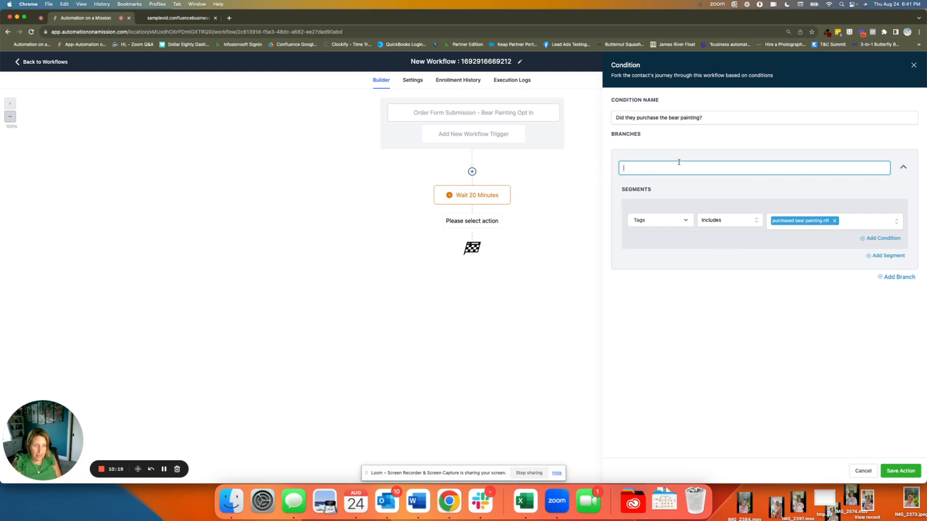
{"action": "type", "text": "Yes"}
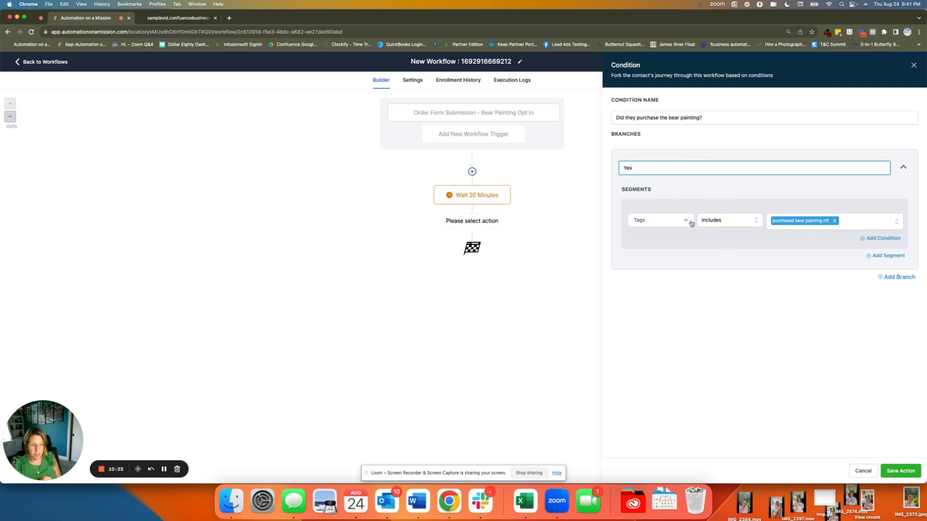
{"action": "left_click", "coordinate": [896, 473]}
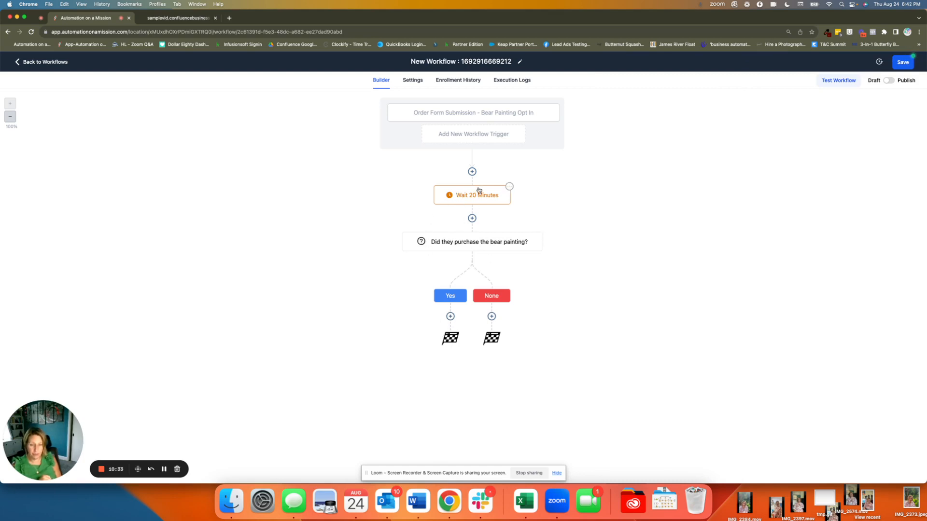
Step: Add a Send Email action under the None branch of the purchase condition
{"action": "left_click", "coordinate": [491, 316]}
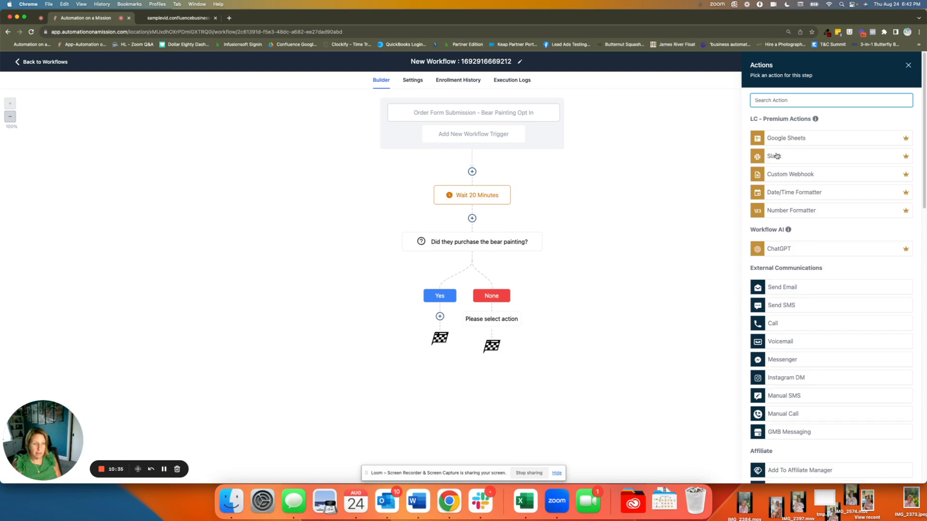
{"action": "type", "text": "sem"}
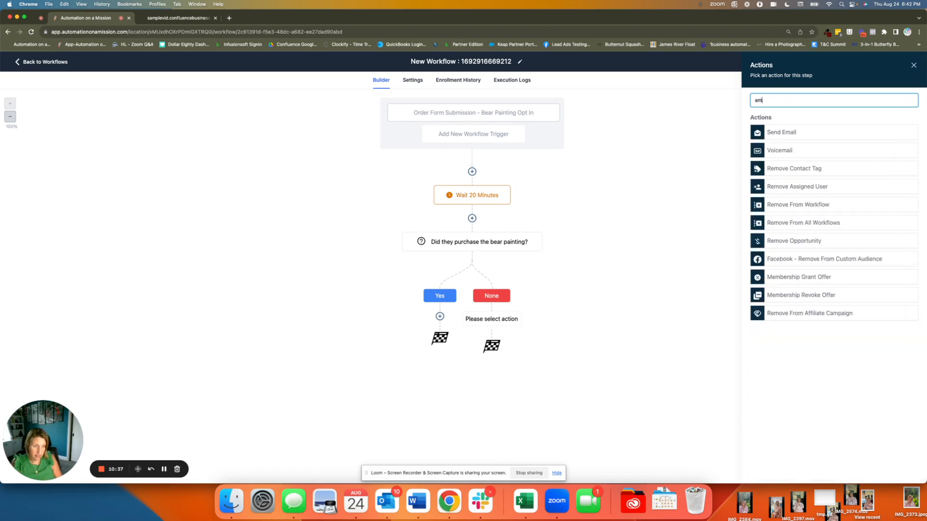
{"action": "left_click", "coordinate": [790, 127]}
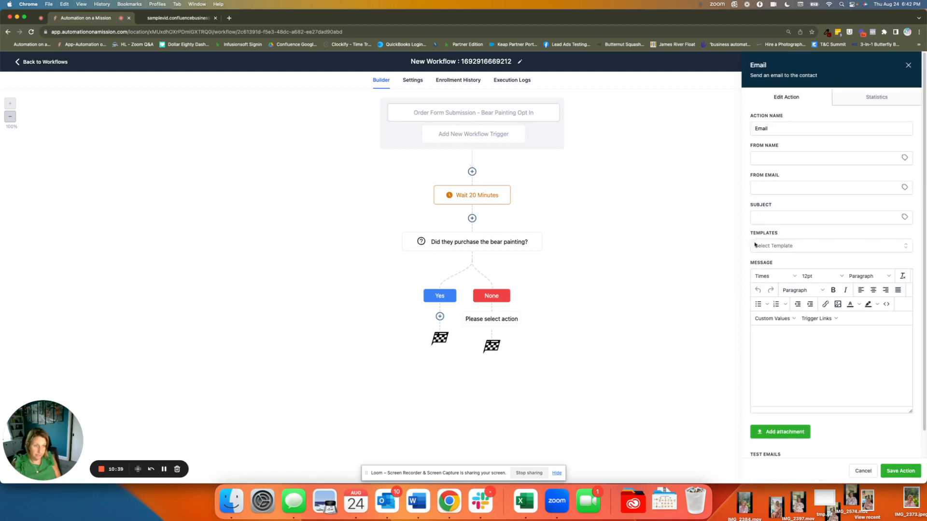
Step: Set the email's subject to "abandoned cart? Here's your coupon!"
{"action": "left_click", "coordinate": [780, 216]}
{"action": "type", "text": "and"}
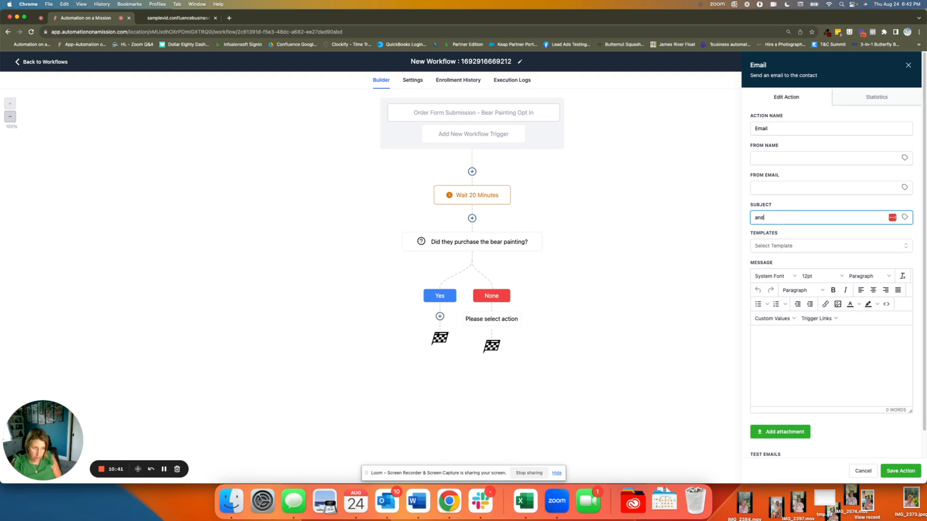
{"action": "type", "text": "band"}
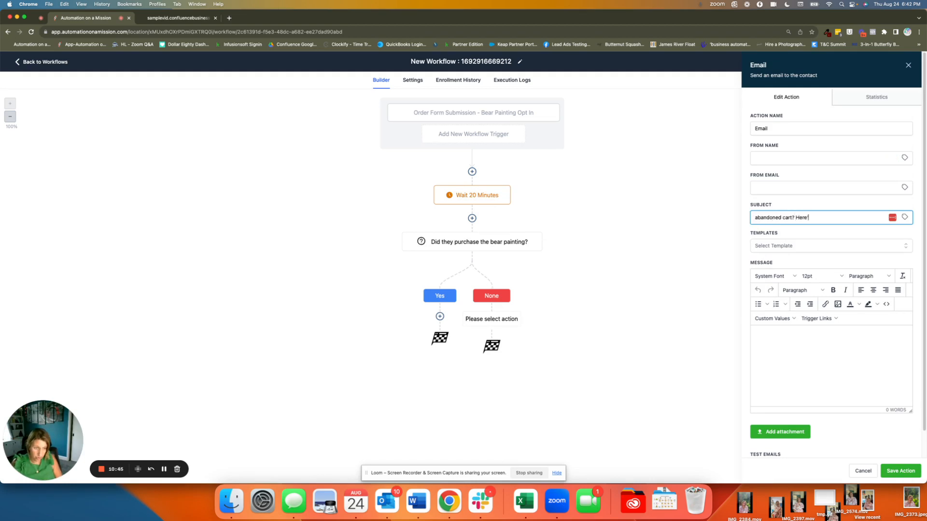
{"action": "type", "text": "oned cart? Here's your c"}
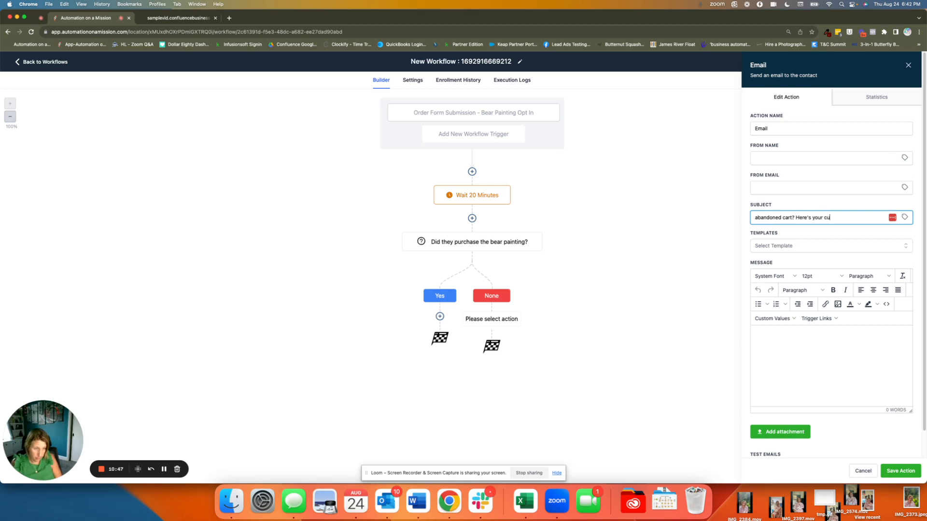
{"action": "type", "text": "oupon"}
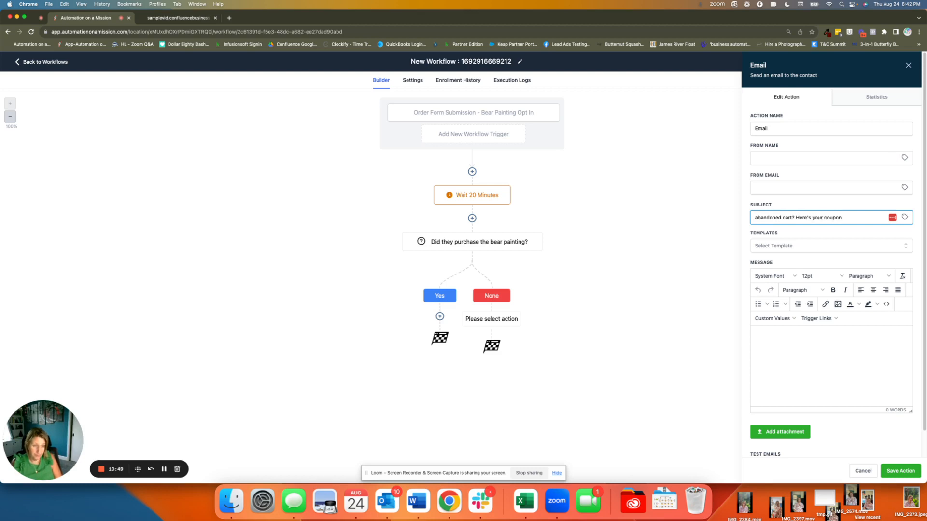
{"action": "type", "text": "!"}
Step: Write the email message "I want you to finish your sale."
{"action": "left_click", "coordinate": [801, 346]}
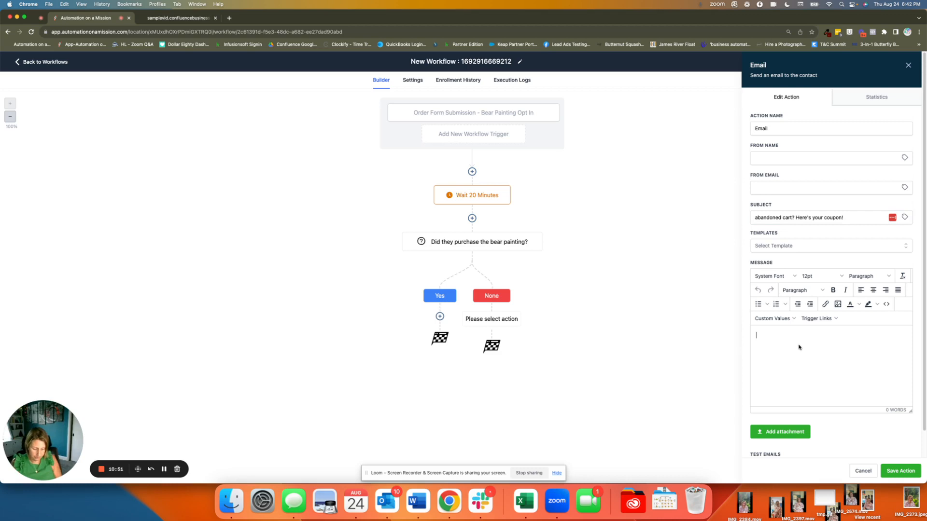
{"action": "type", "text": "I want you "}
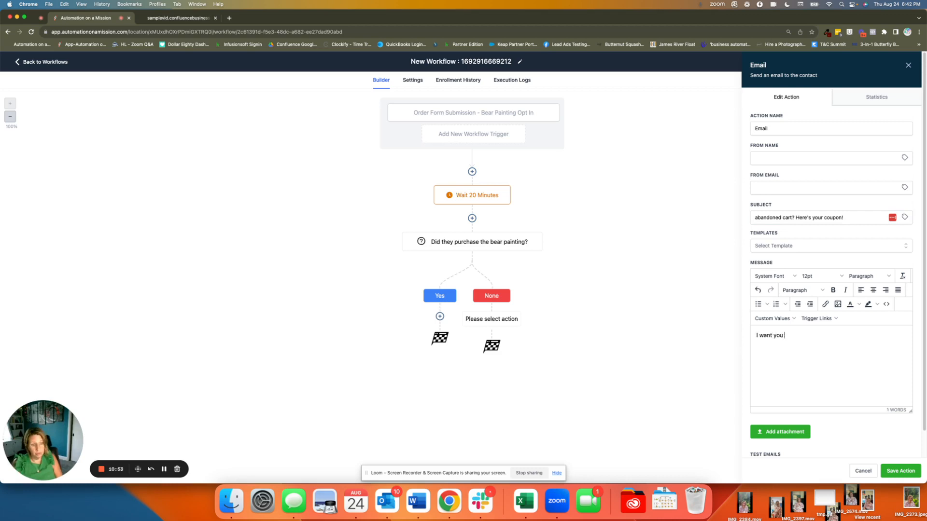
{"action": "type", "text": "to finishe"}
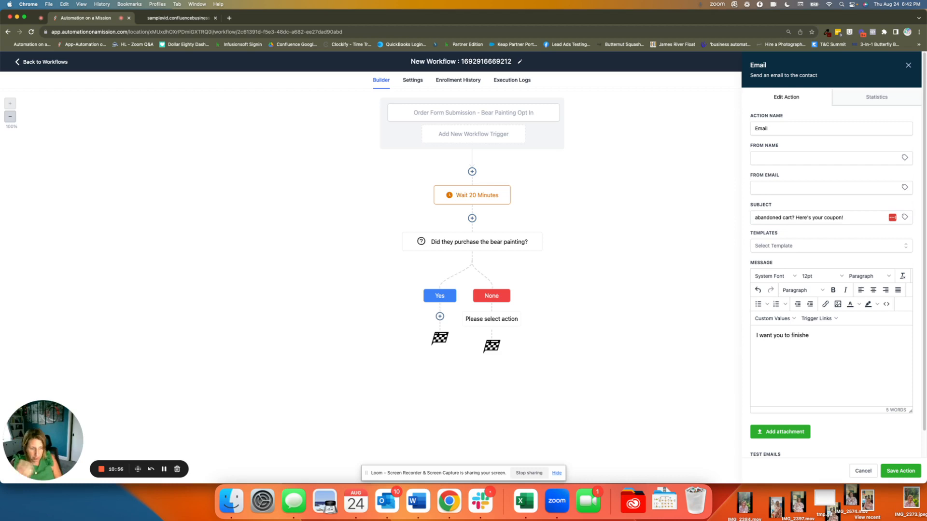
{"action": "key", "text": "BackSpace"}
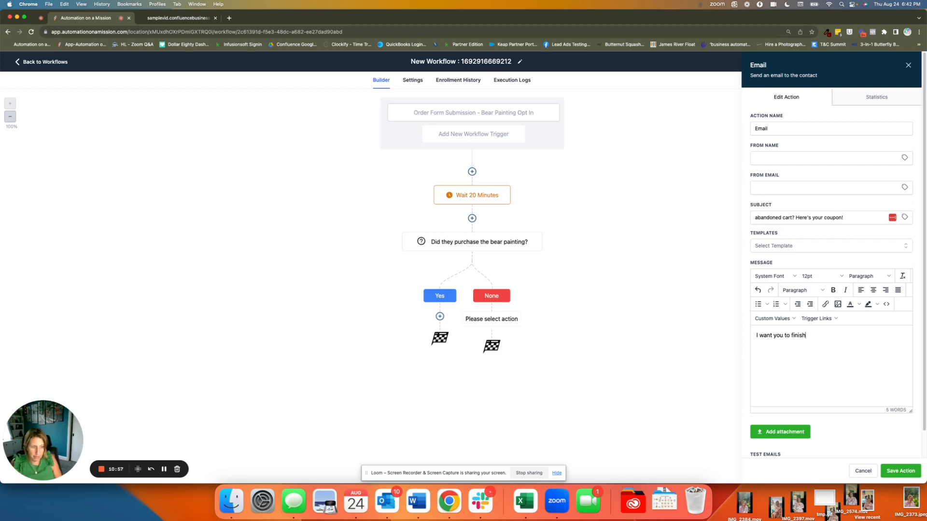
{"action": "type", "text": "yoru sal"}
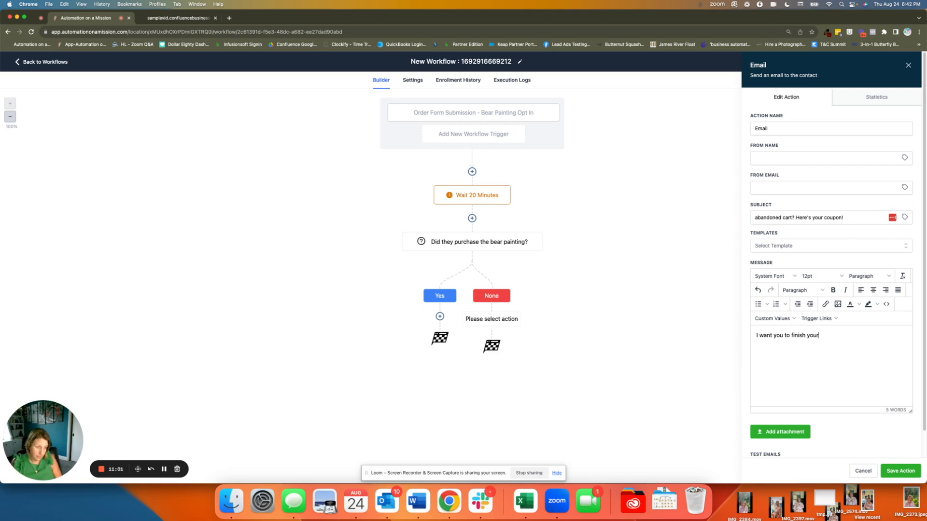
{"action": "type", "text": "sale."}
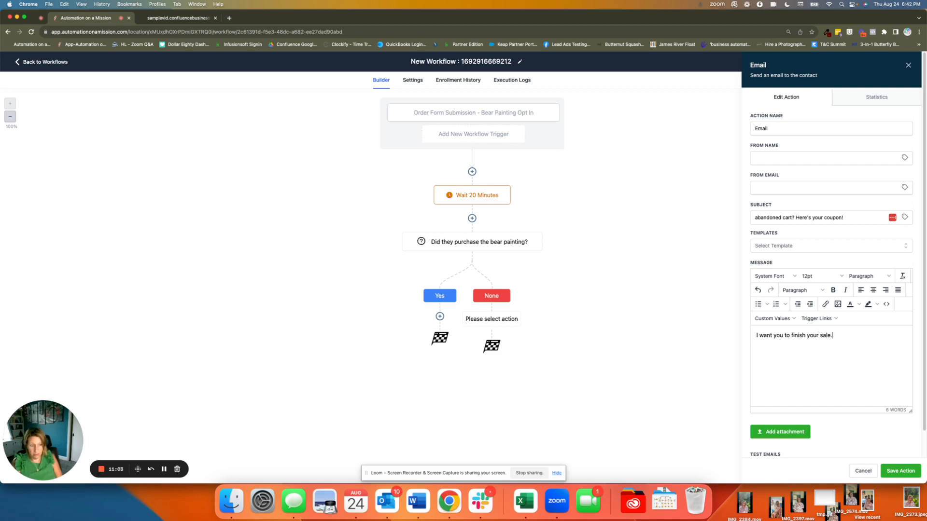
{"action": "type", "text": "..let me maki"}
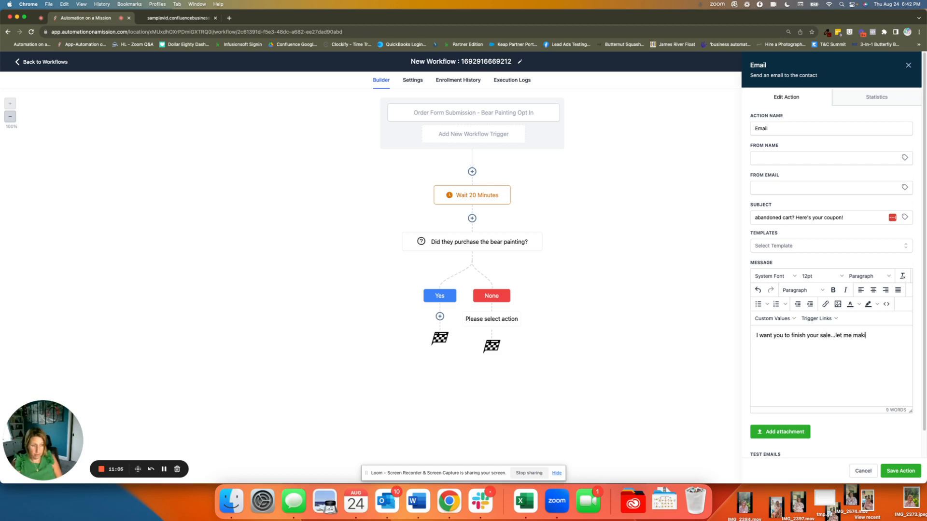
{"action": "key", "text": "BackSpace"}
{"action": "type", "text": "e it easy...here's your c"}
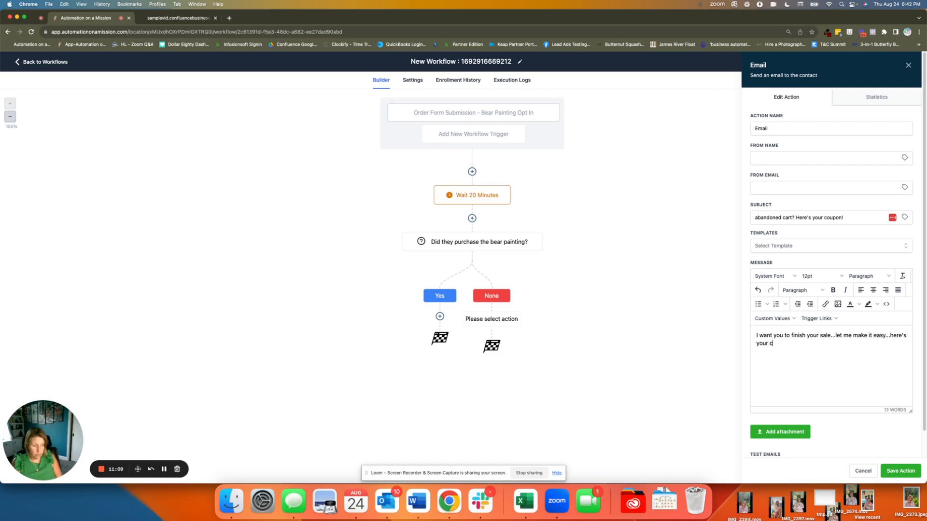
{"action": "type", "text": "oupon to get "}
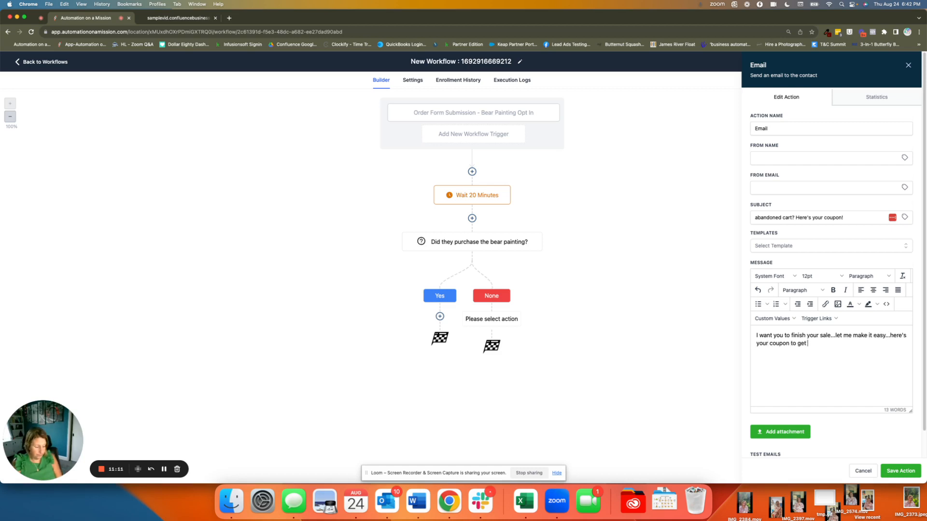
{"action": "type", "text": "20% of"}
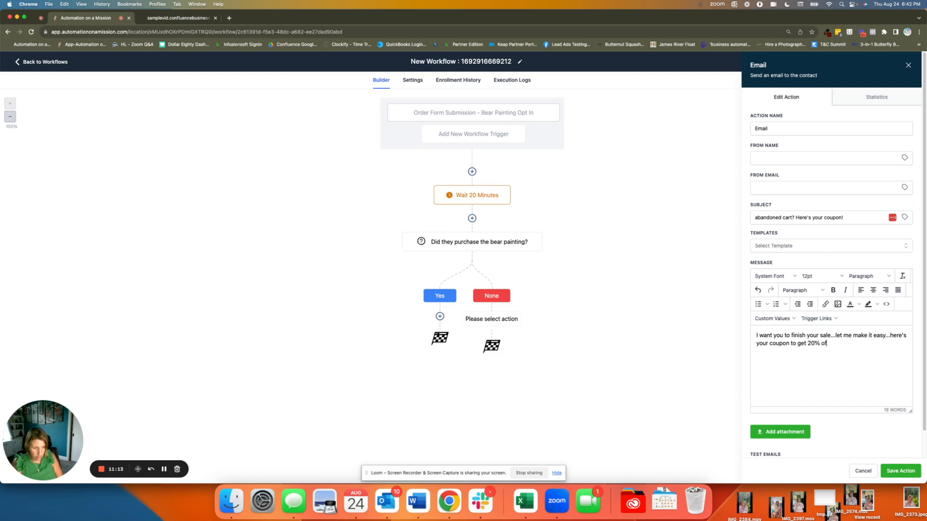
{"action": "type", "text": "f: bearsarecool"}
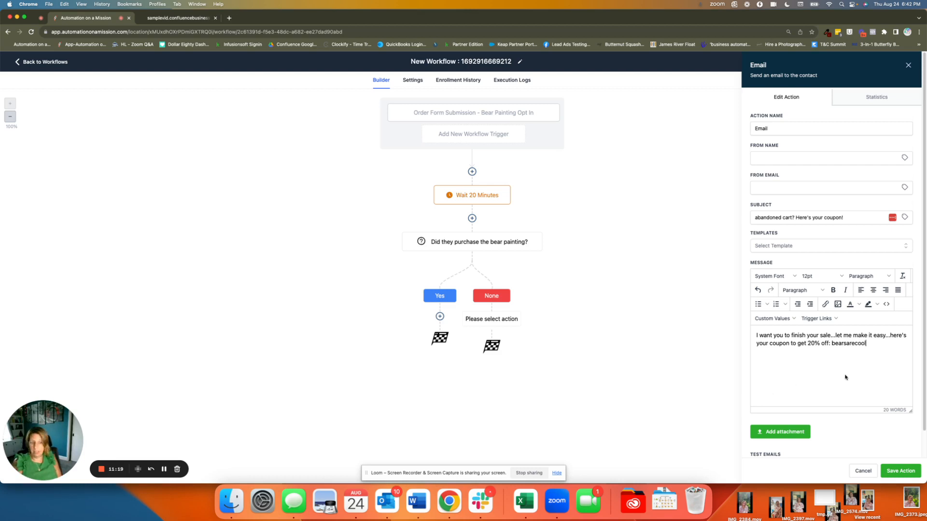
Step: Fill in the sender's name and e-mail address for the coupon email and save the action
{"action": "left_click", "coordinate": [798, 158]}
{"action": "type", "text": "chr"}
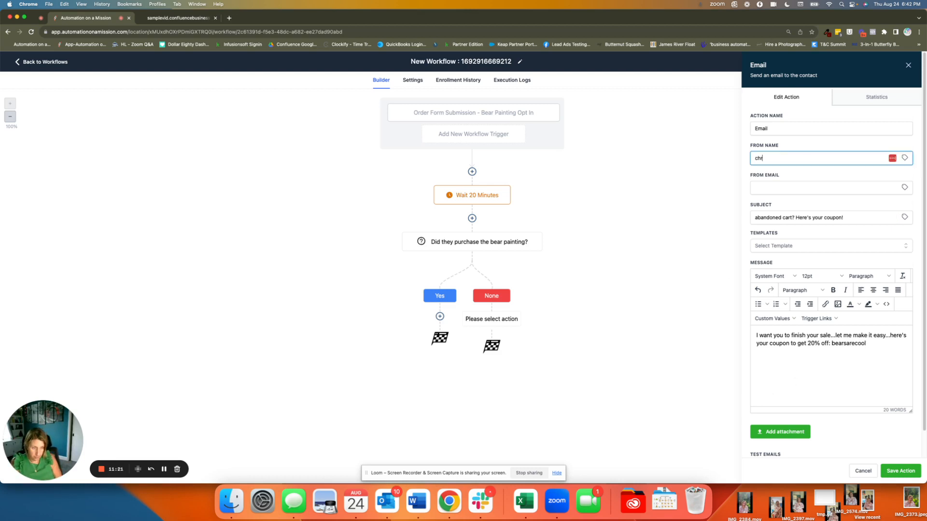
{"action": "type", "text": "isti"}
{"action": "key", "text": "Tab"}
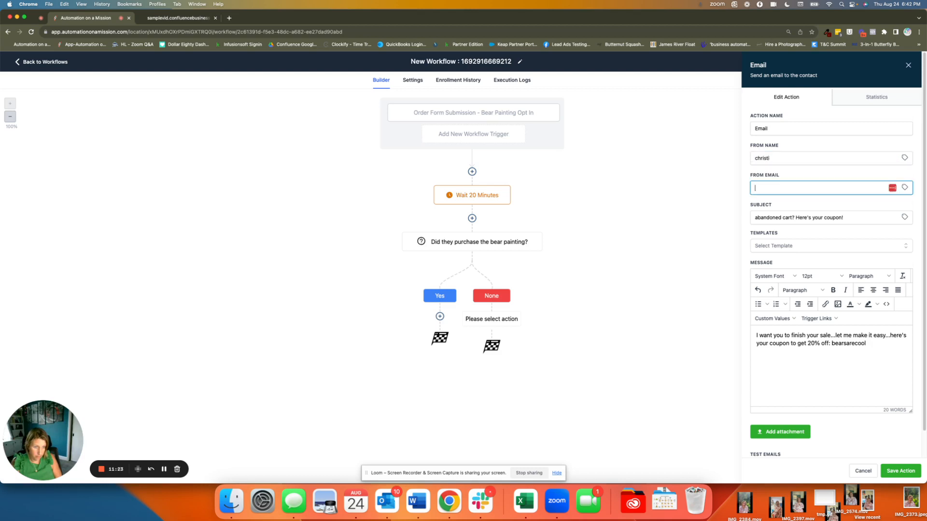
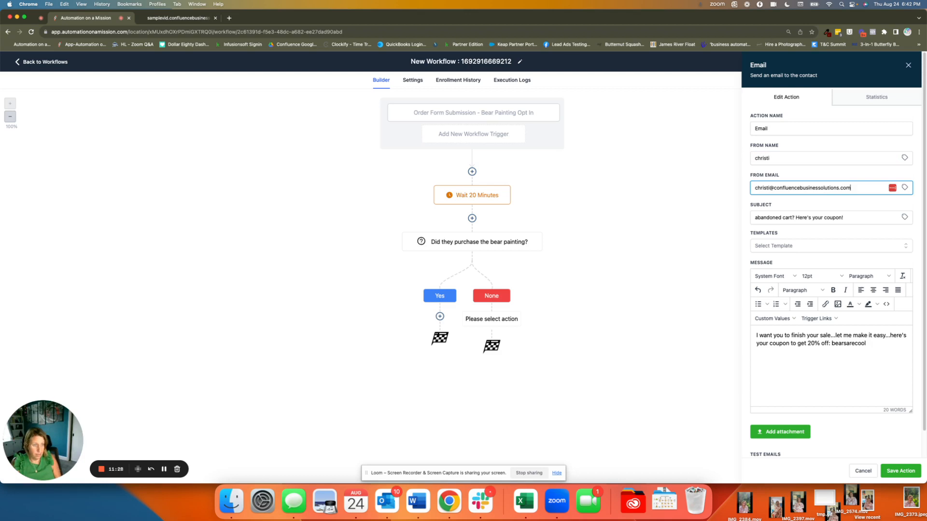
{"action": "left_click", "coordinate": [914, 472]}
Step: Rename the email action under the None branch as "Email - recover sale" and save it
{"action": "left_click", "coordinate": [485, 340]}
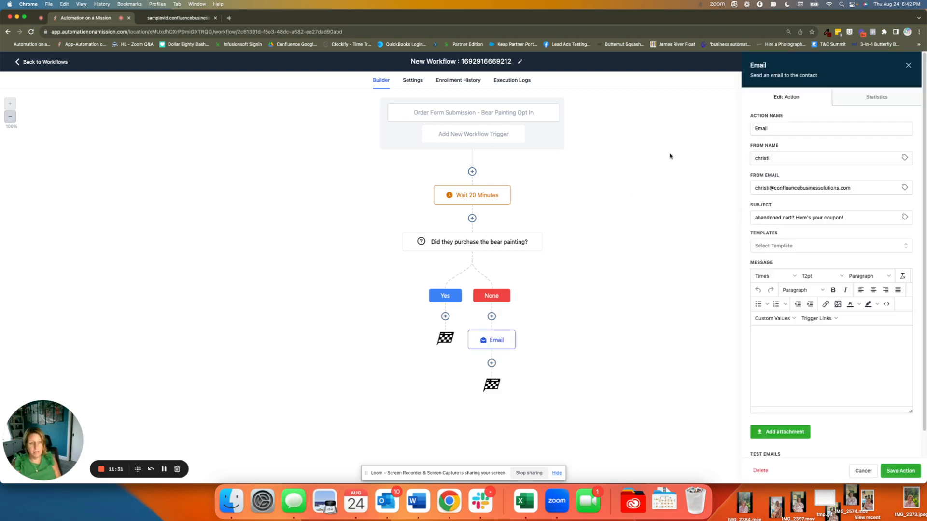
{"action": "left_click", "coordinate": [787, 131]}
{"action": "type", "text": "- "}
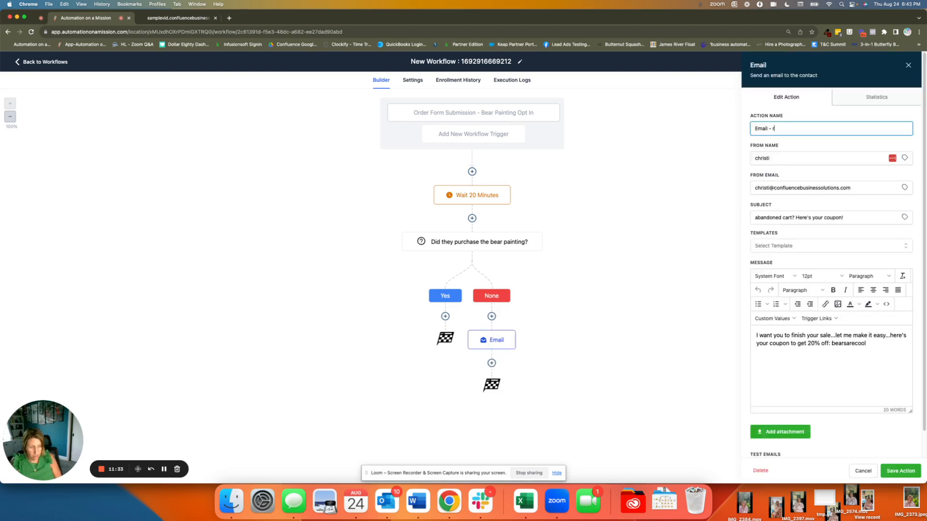
{"action": "type", "text": "recover sale"}
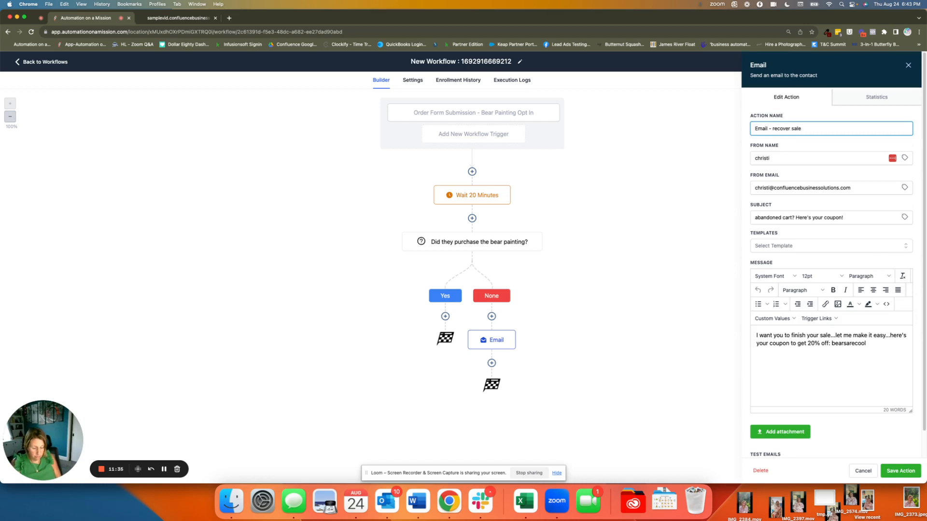
{"action": "left_click", "coordinate": [913, 471]}
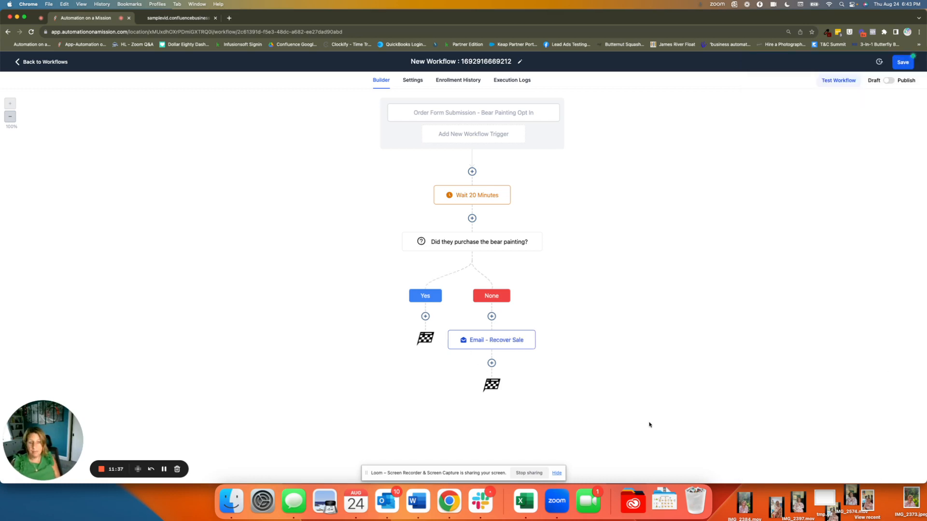
Step: Add a Send Internal Notification action after the recover sale email and set its notification type to SMS
{"action": "left_click", "coordinate": [490, 364]}
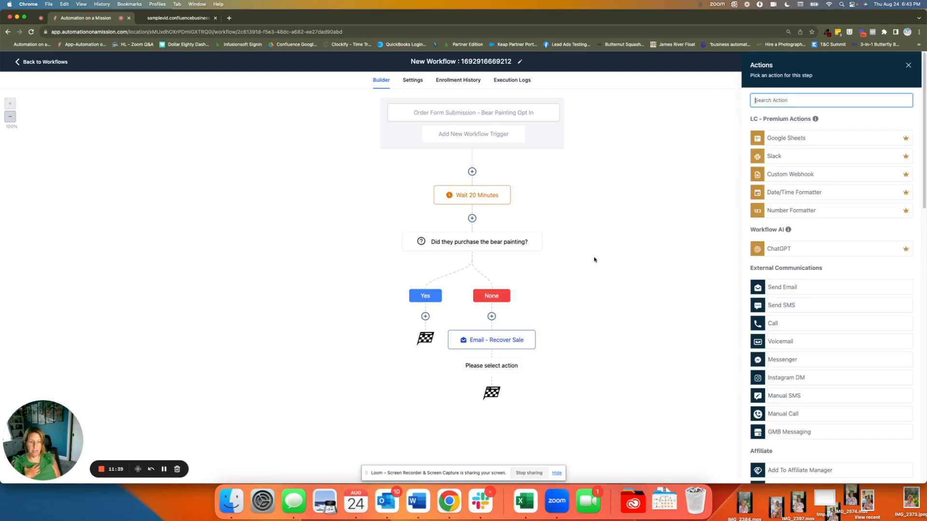
{"action": "type", "text": "inte"}
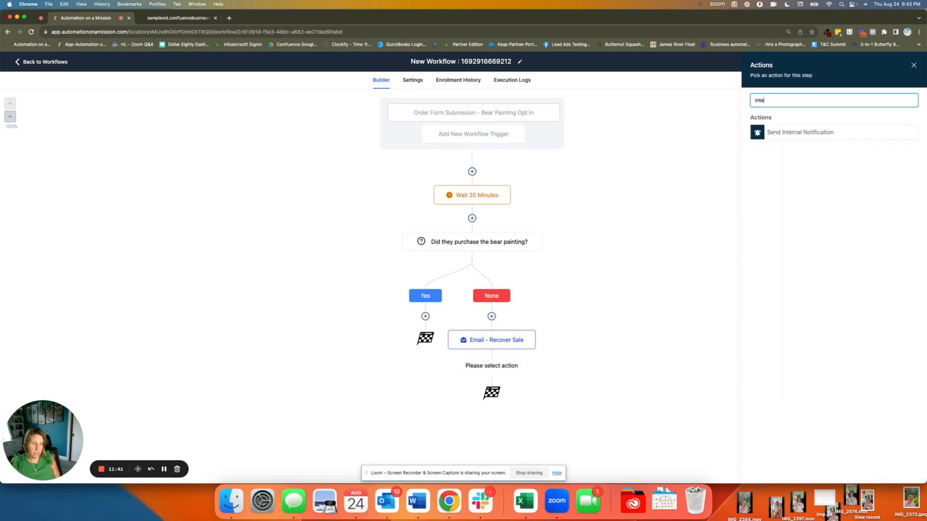
{"action": "left_click", "coordinate": [787, 130]}
{"action": "left_click", "coordinate": [771, 146]}
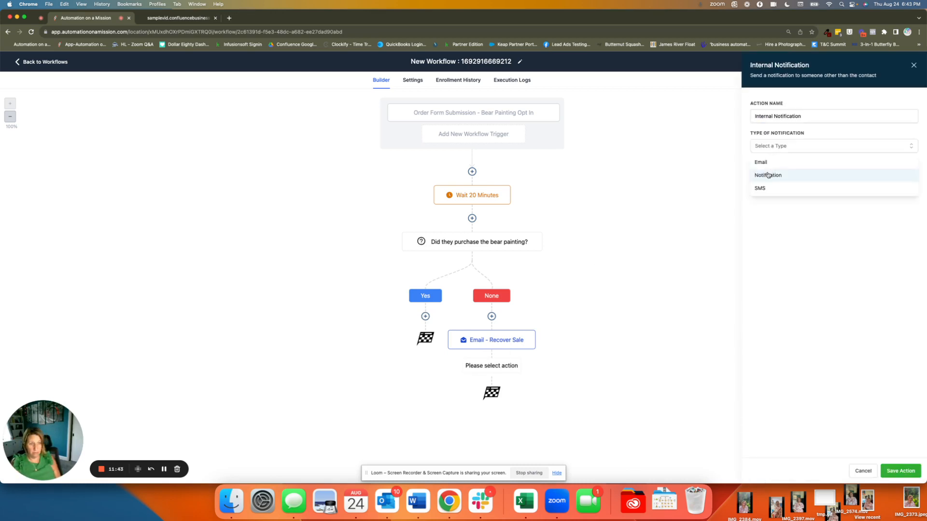
{"action": "left_click", "coordinate": [764, 197]}
{"action": "left_click", "coordinate": [772, 147]}
{"action": "left_click", "coordinate": [763, 188]}
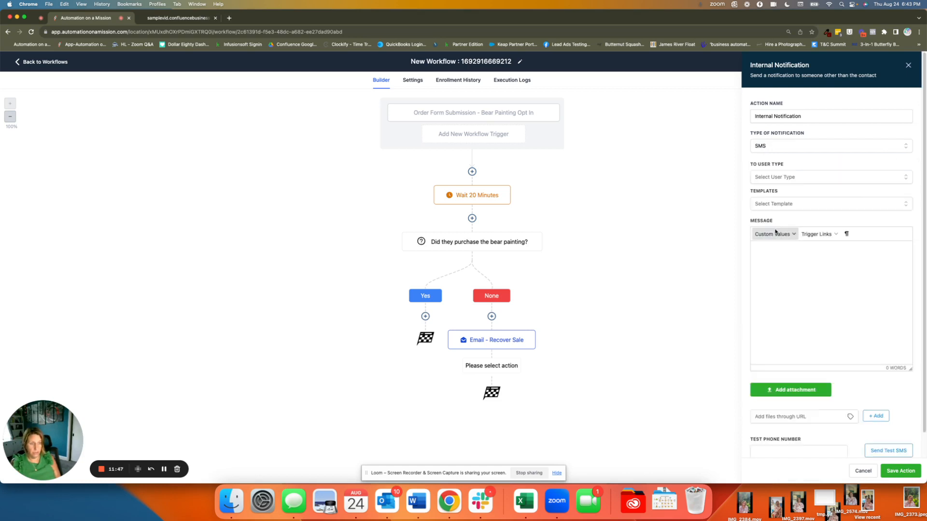
Step: Start the SMS message with the user's First Name custom value followed by a comma
{"action": "left_click", "coordinate": [773, 234]}
{"action": "mouse_move", "coordinate": [775, 247]}
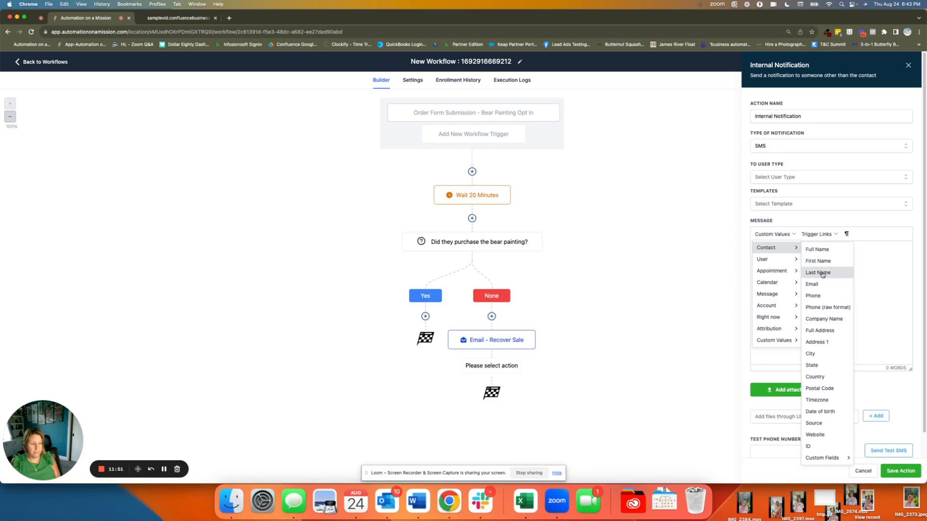
{"action": "mouse_move", "coordinate": [758, 263]}
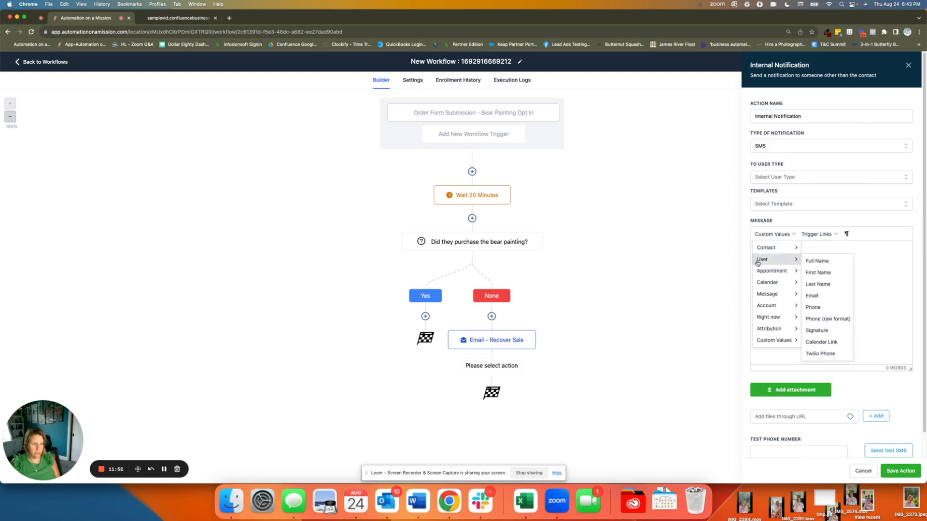
{"action": "left_click", "coordinate": [819, 273]}
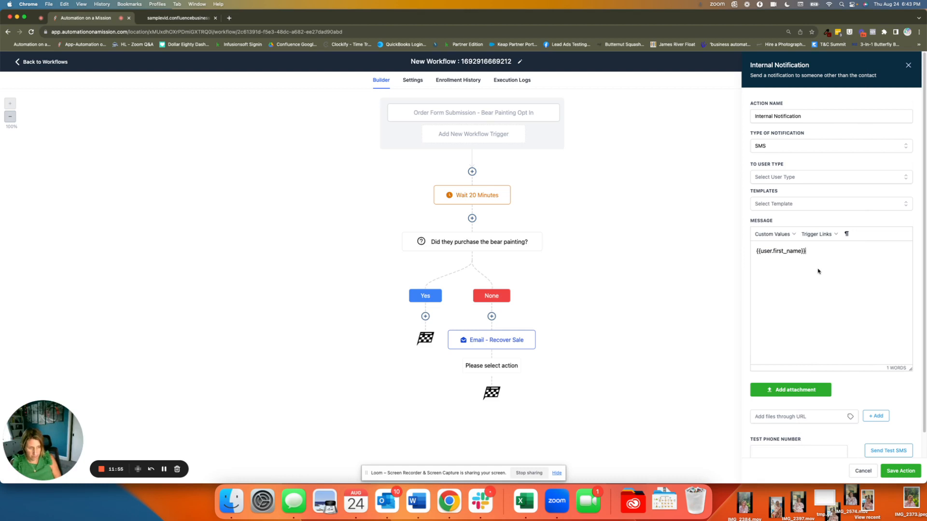
{"action": "type", "text": ", "}
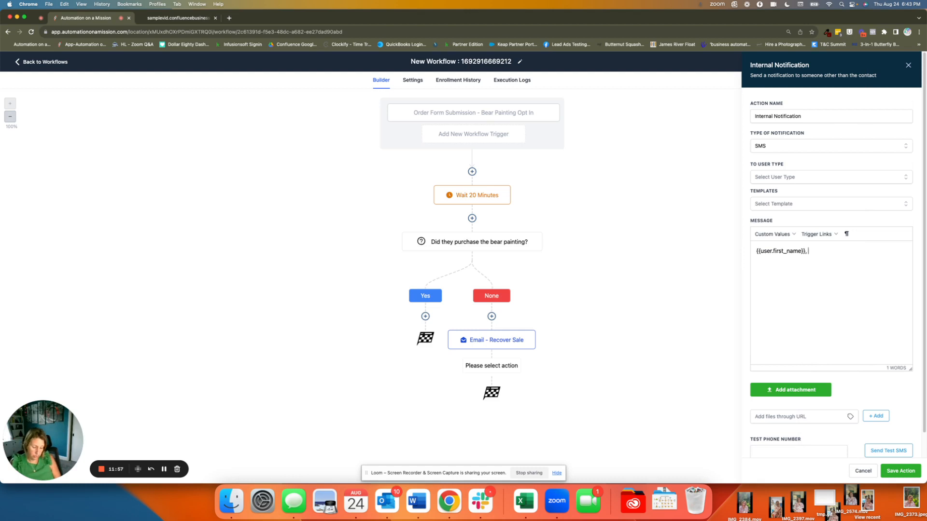
{"action": "type", "text": "you have "}
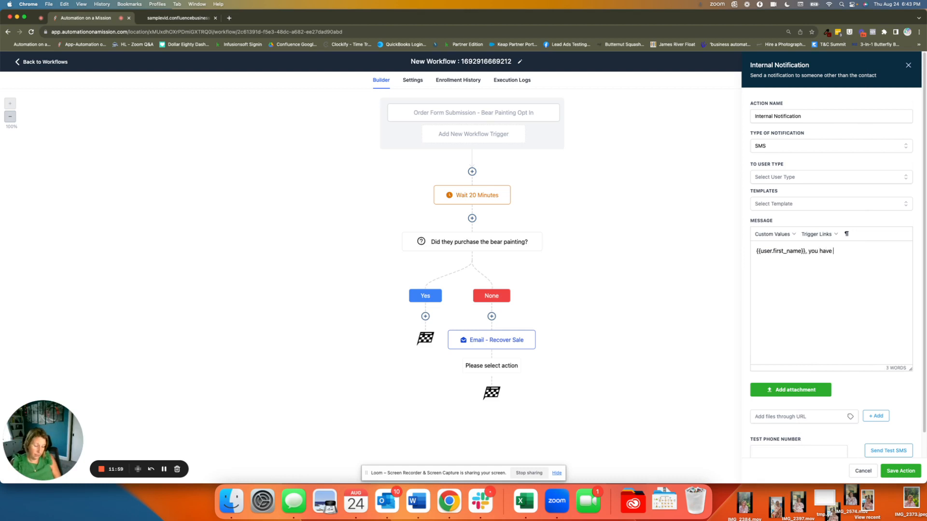
{"action": "type", "text": "a contact that start"}
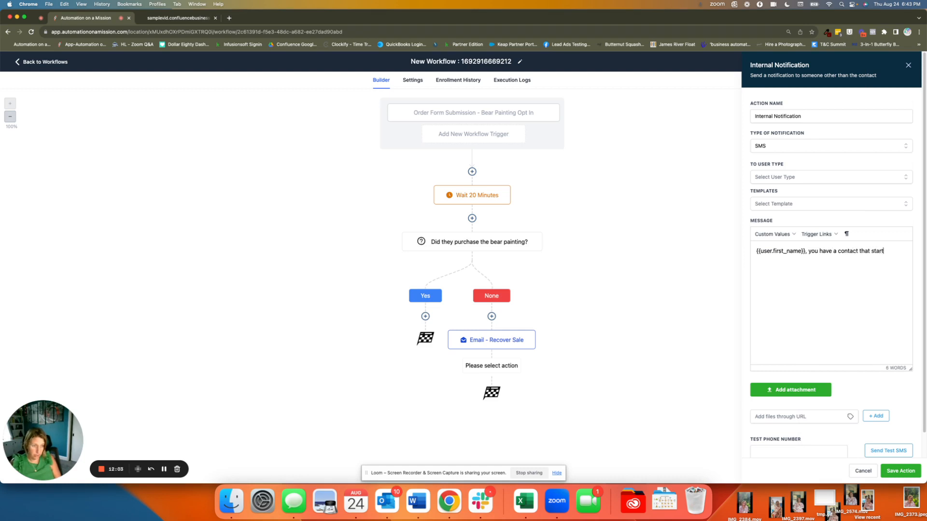
{"action": "type", "text": "ed to purchase your bear p"}
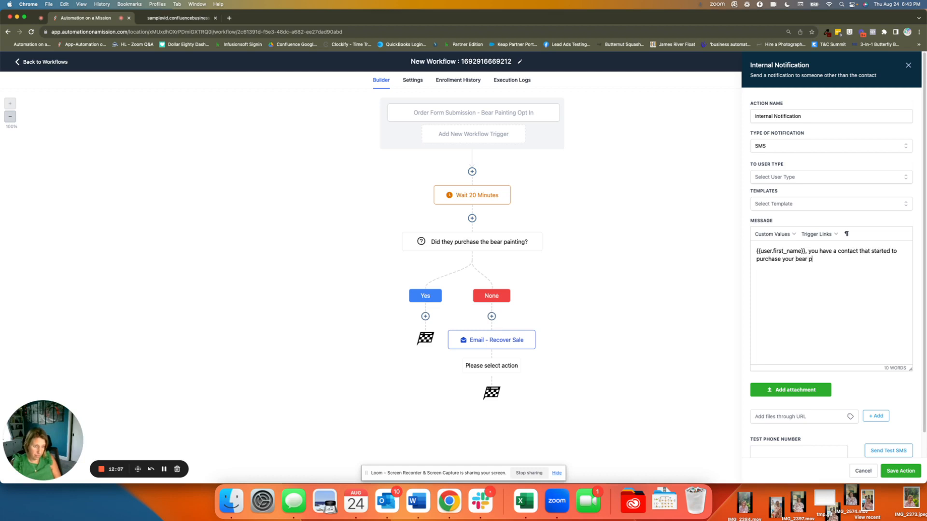
{"action": "type", "text": "ainting, but "}
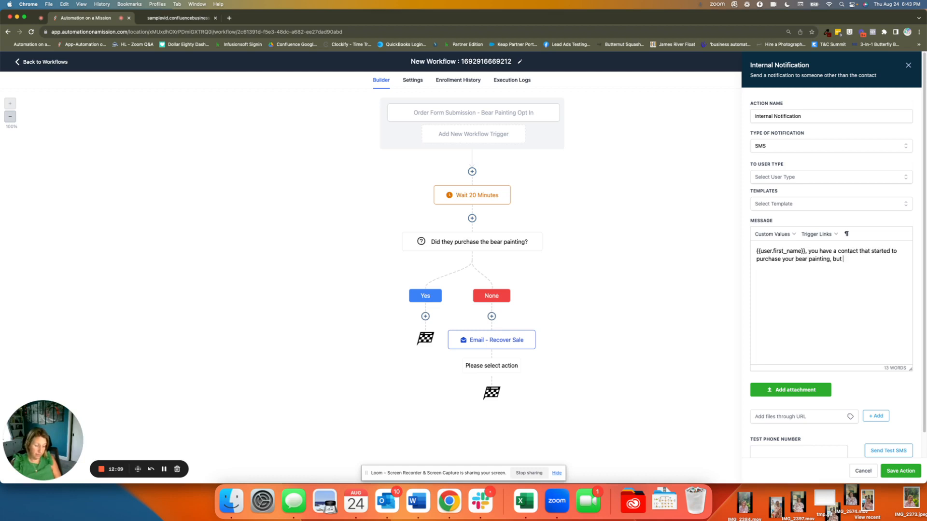
{"action": "type", "text": "abandon"}
Step: Continue the SMS message with "you have a contact that started to purchase your bear painting, but abandoned the cart. Follow up with:"
{"action": "key", "text": "BackSpace"}
{"action": "key", "text": "BackSpace"}
{"action": "type", "text": "oned the cart. Follow up with:"}
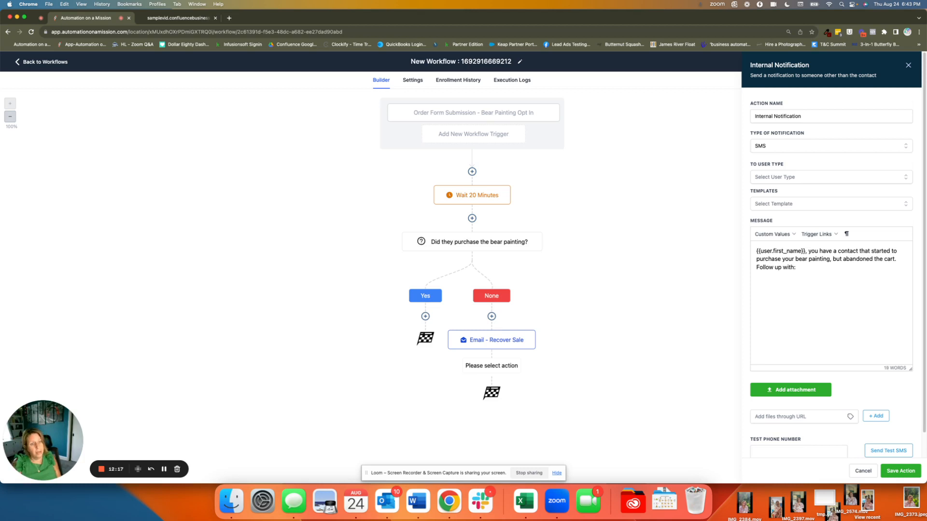
Step: End the SMS message with the contact's Full Name custom value and a period
{"action": "left_click", "coordinate": [773, 234]}
{"action": "mouse_move", "coordinate": [777, 247]}
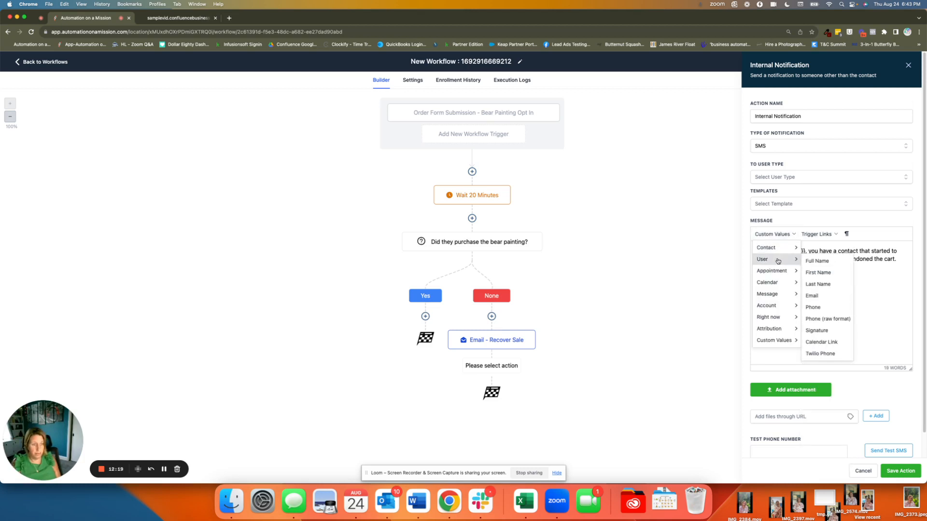
{"action": "left_click", "coordinate": [818, 250]}
{"action": "type", "text": ".name}}."}
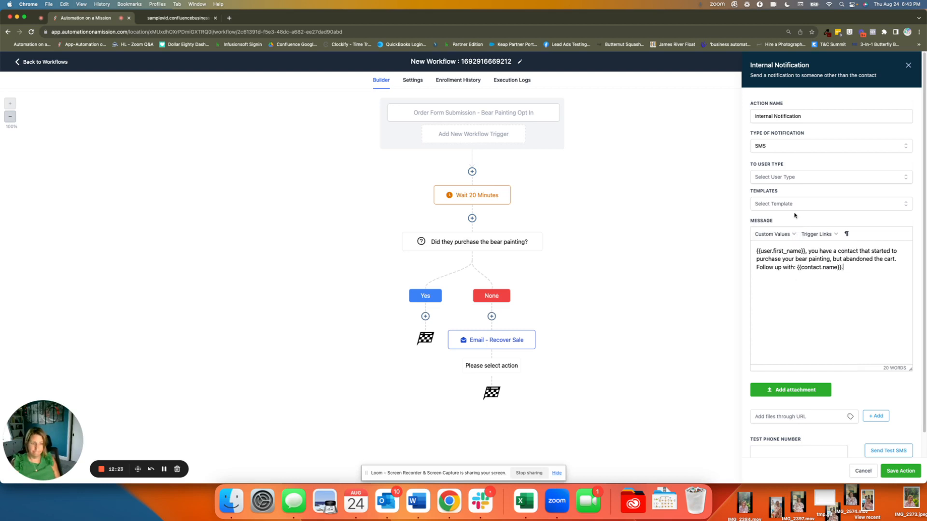
Step: Address the notification to a Particular User, select the account owner as recipient, and save the action
{"action": "left_click", "coordinate": [777, 176]}
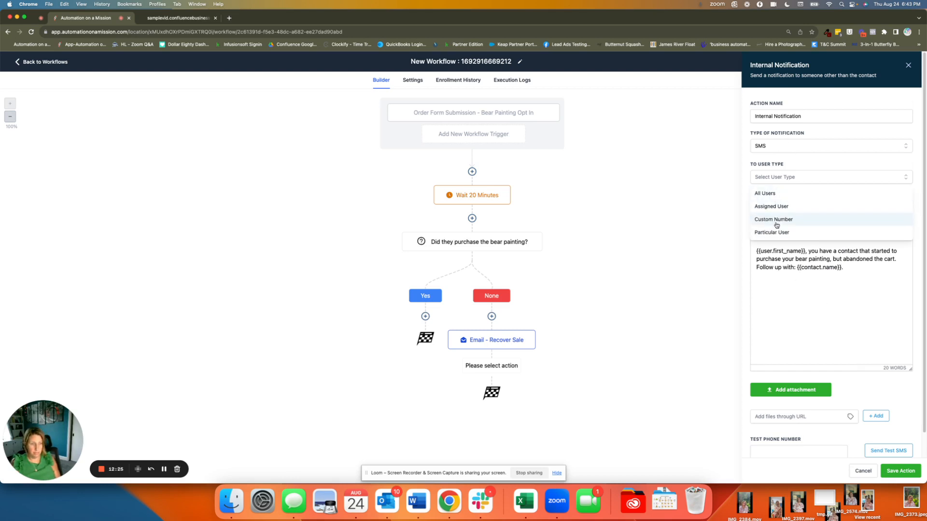
{"action": "left_click", "coordinate": [777, 193]}
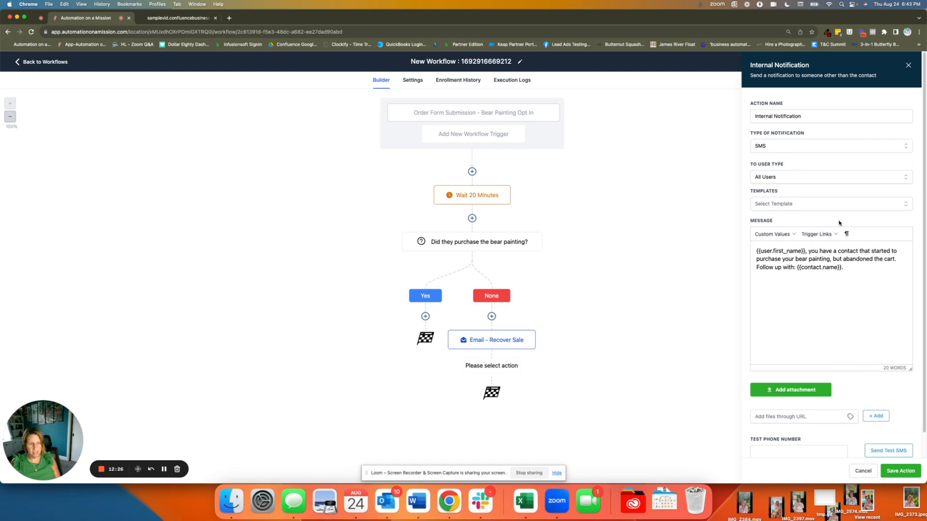
{"action": "left_click", "coordinate": [790, 183]}
{"action": "left_click", "coordinate": [786, 232]}
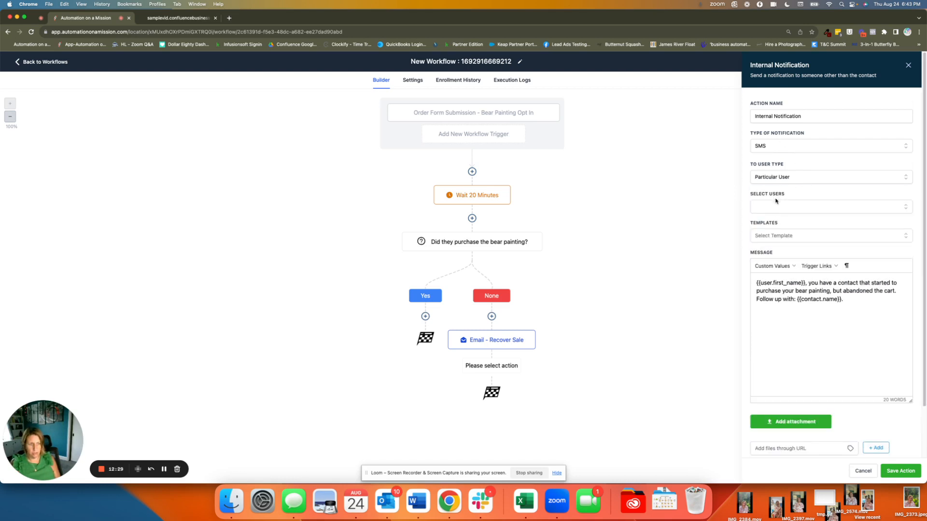
{"action": "left_click", "coordinate": [779, 207]}
{"action": "left_click", "coordinate": [782, 241]}
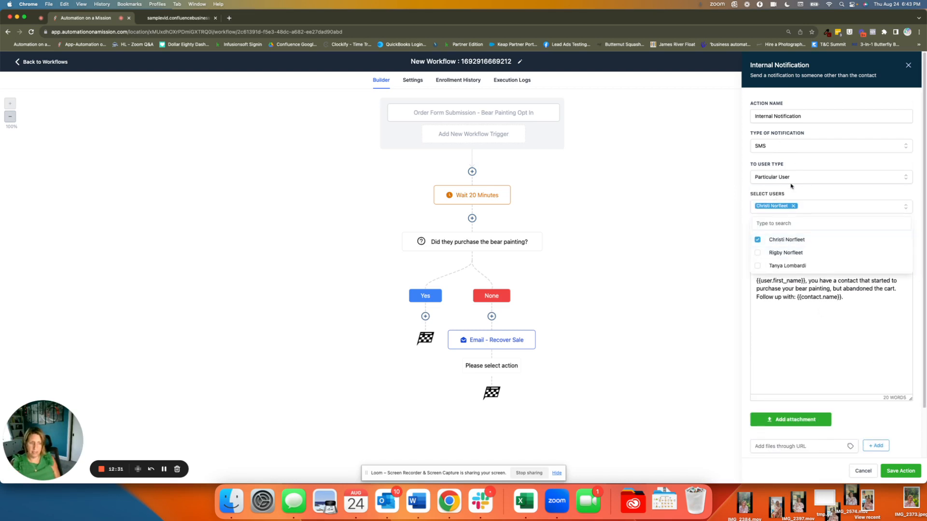
{"action": "left_click", "coordinate": [909, 470]}
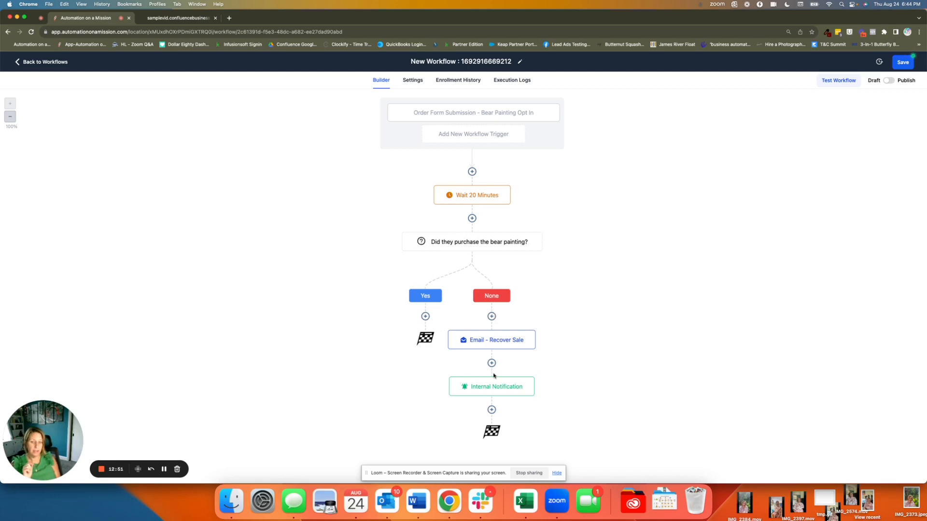
Step: Review the settings of the recover sale email and the internal notification without changing them
{"action": "left_click", "coordinate": [497, 341]}
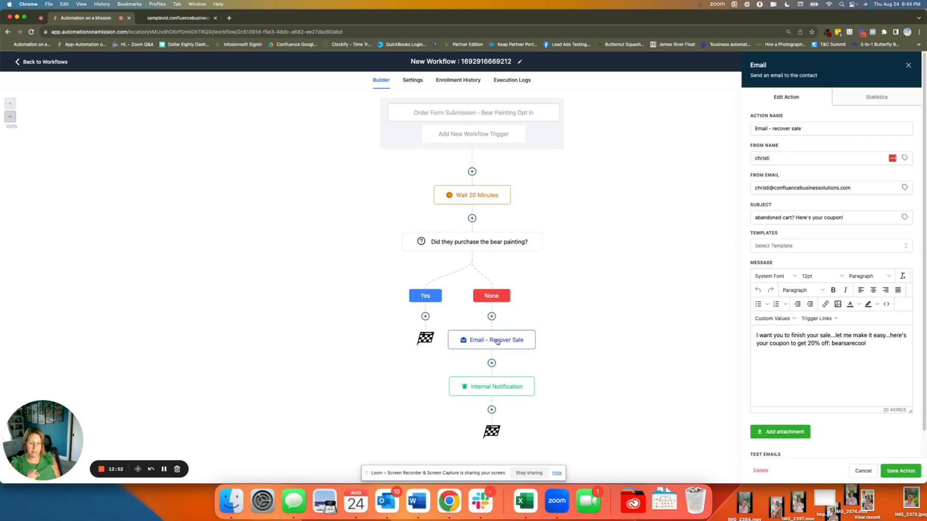
{"action": "left_click", "coordinate": [491, 385]}
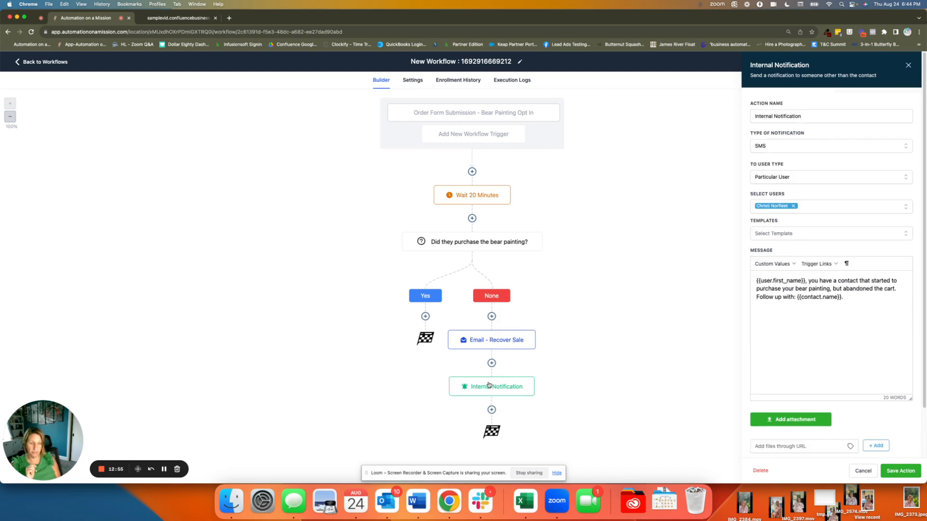
{"action": "left_click", "coordinate": [863, 472]}
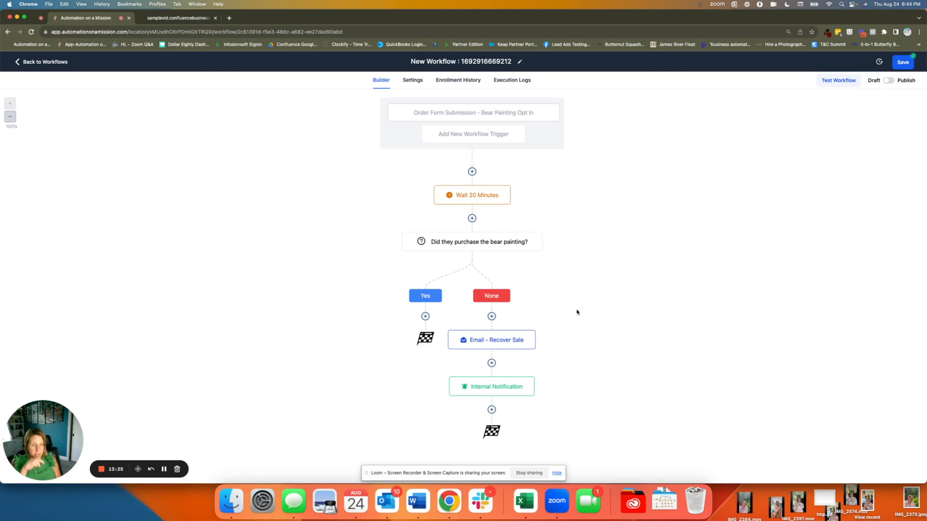
Step: Save the workflow as published and rename it "Abandoned Cart"
{"action": "left_click", "coordinate": [889, 82]}
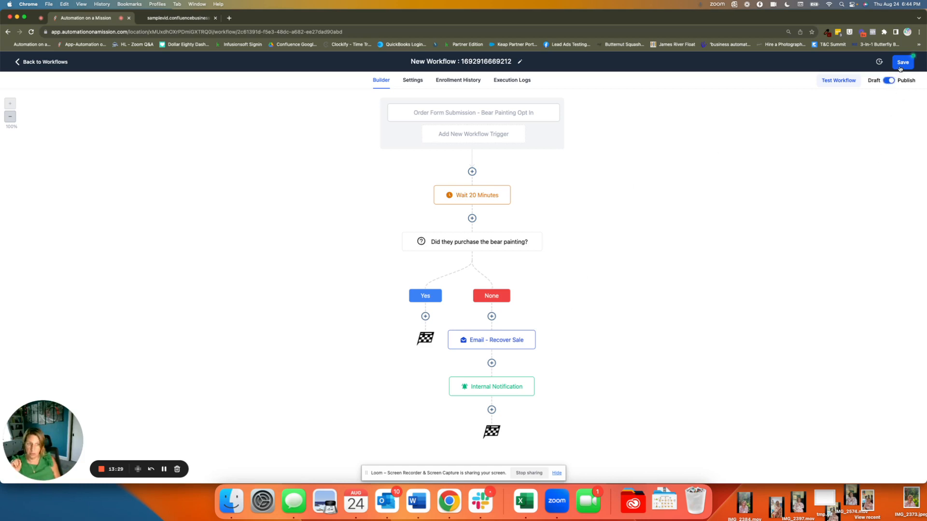
{"action": "left_click", "coordinate": [901, 64]}
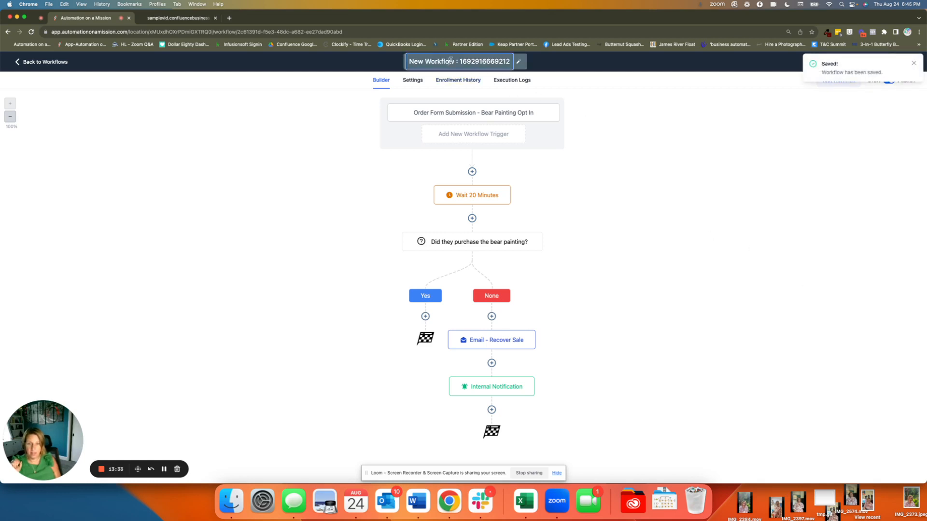
{"action": "key", "text": "super+a"}
{"action": "key", "text": "BackSpace"}
{"action": "type", "text": "Aban"}
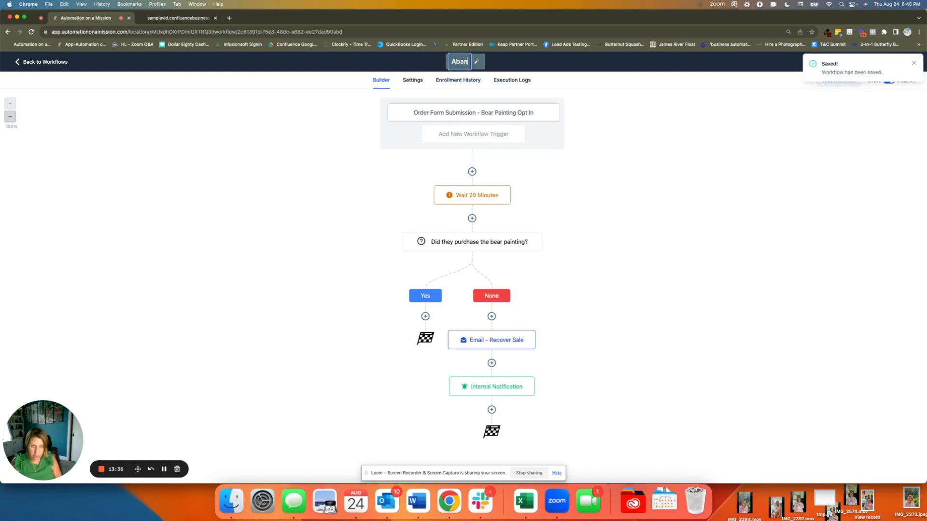
{"action": "type", "text": "doned Cart"}
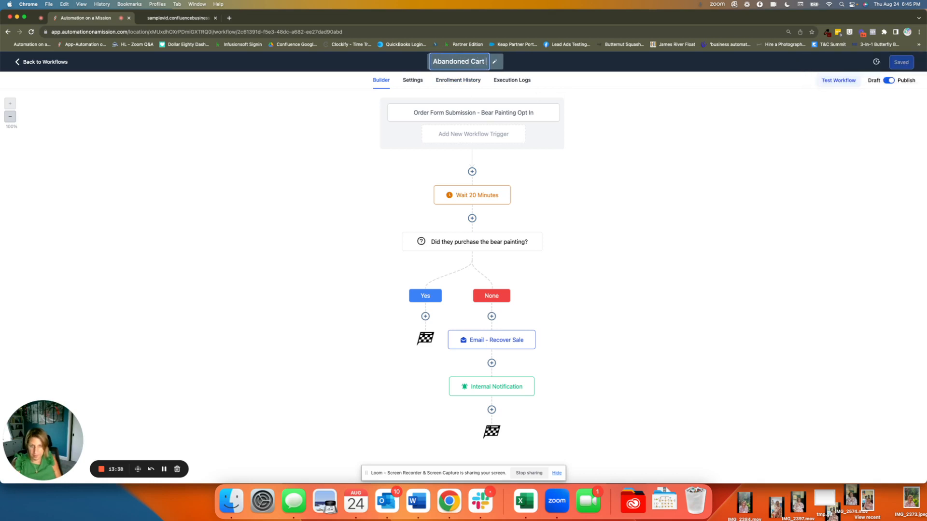
{"action": "key", "text": "Return"}
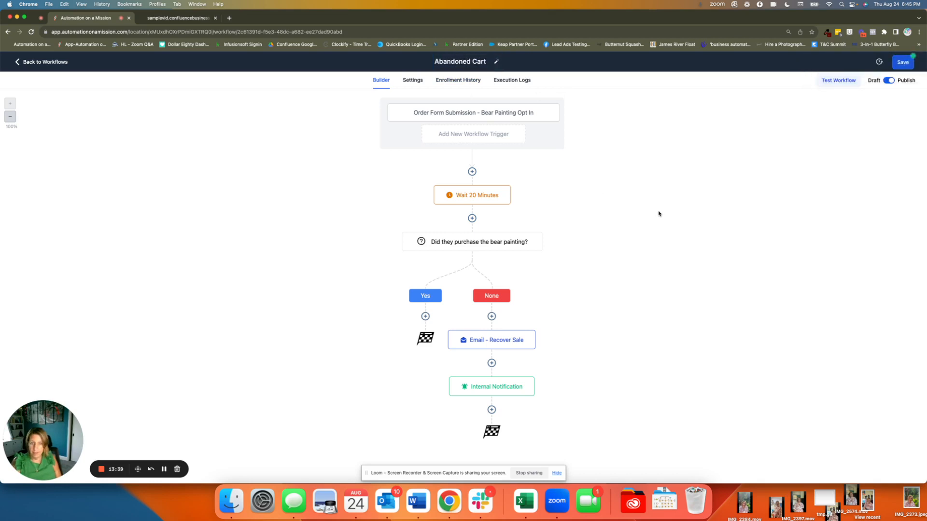